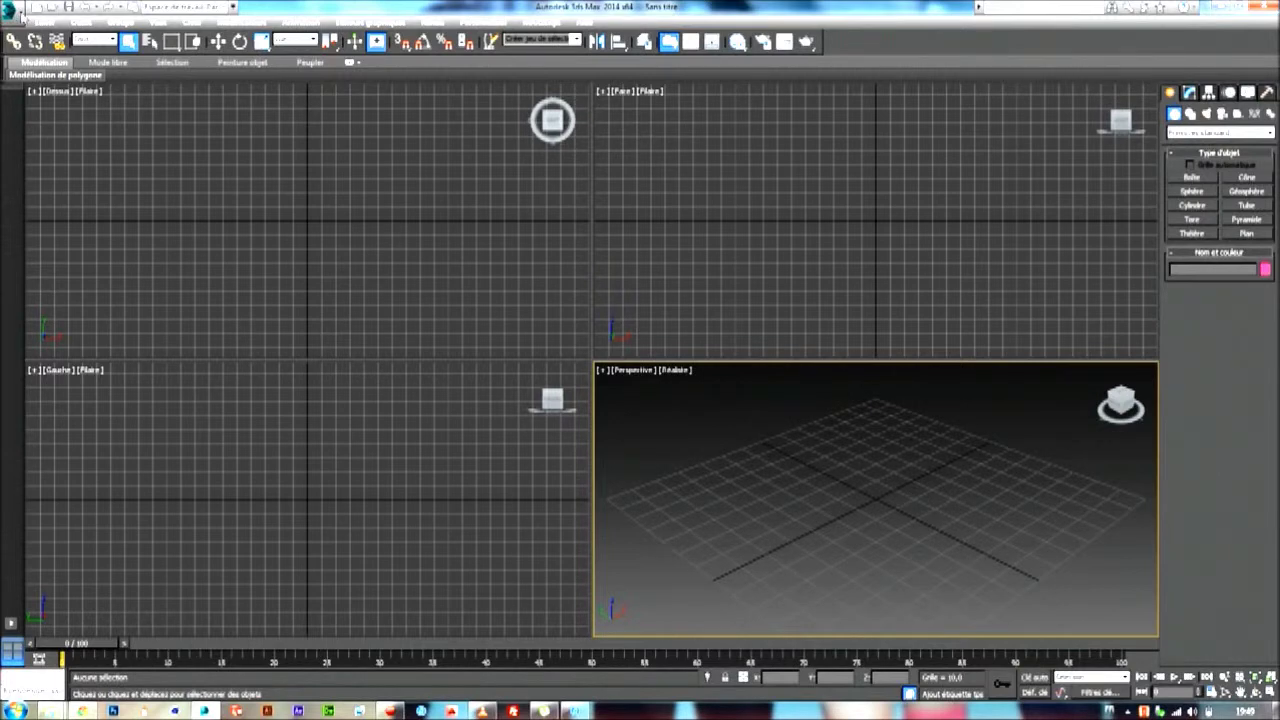
# - Review the scene file commands and the available workspace presets, keeping the default workspace
pyautogui.click(19, 13)
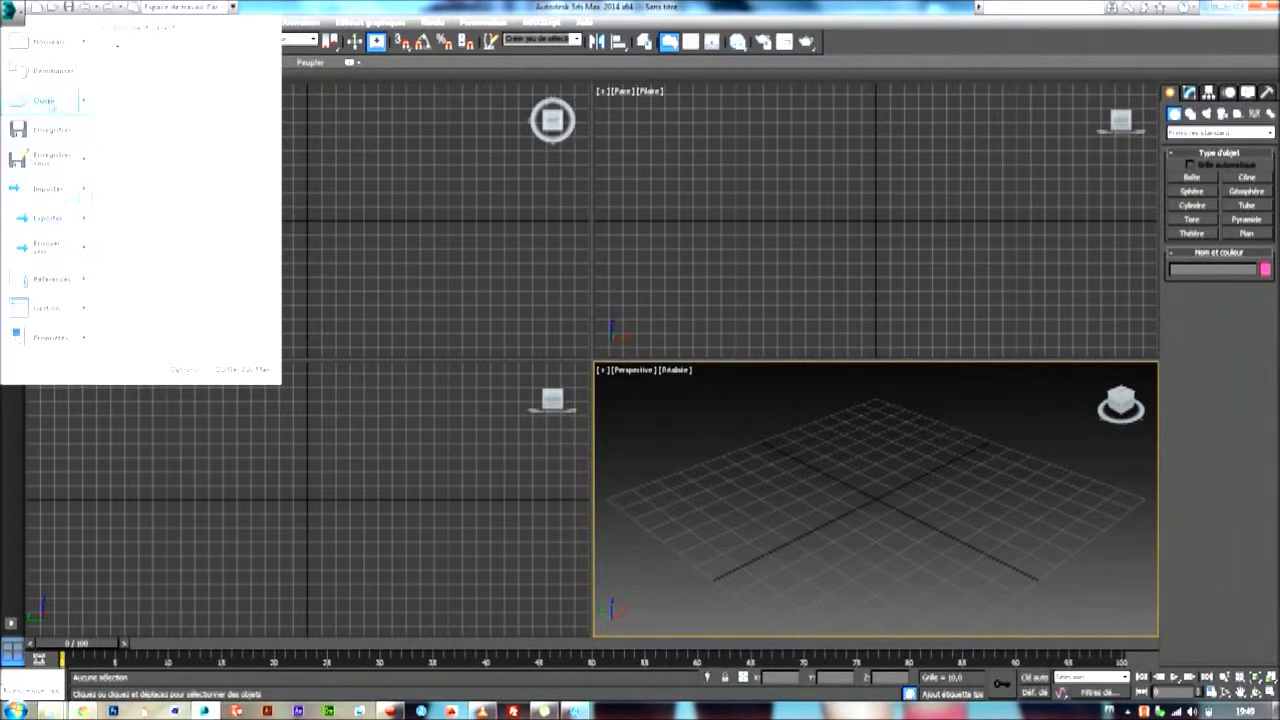
pyautogui.click(450, 258)
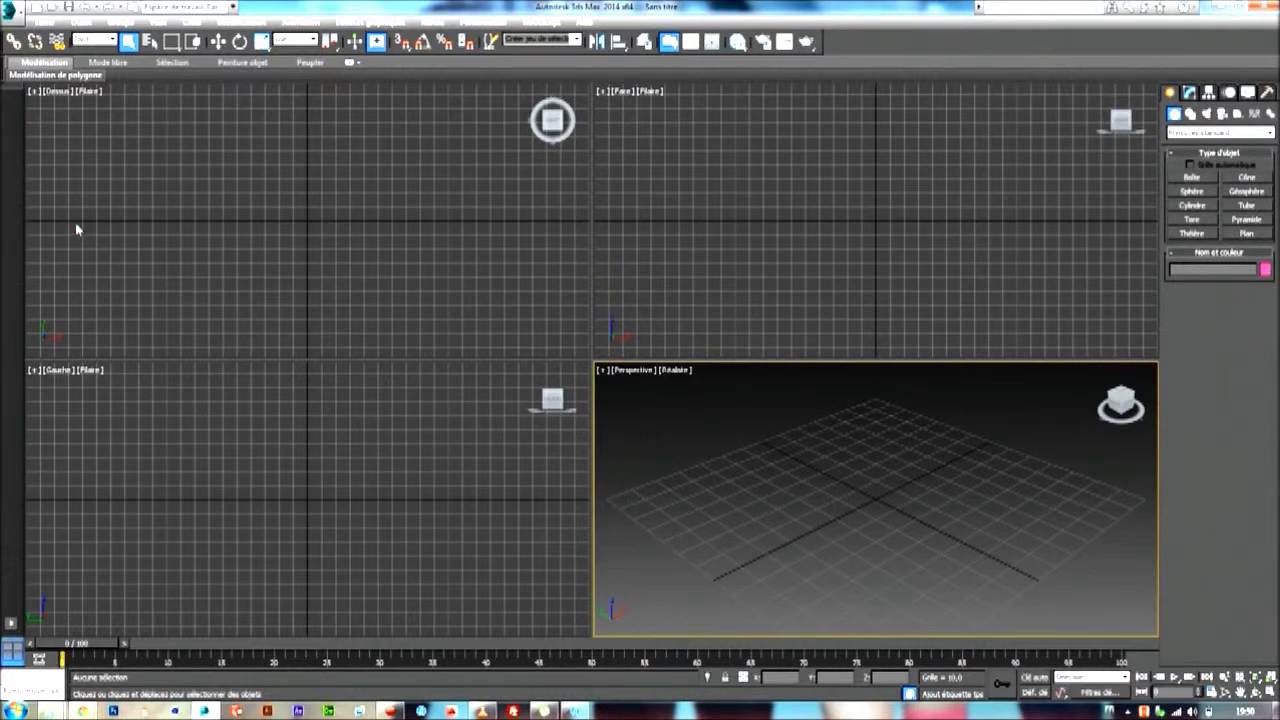
pyautogui.click(10, 10)
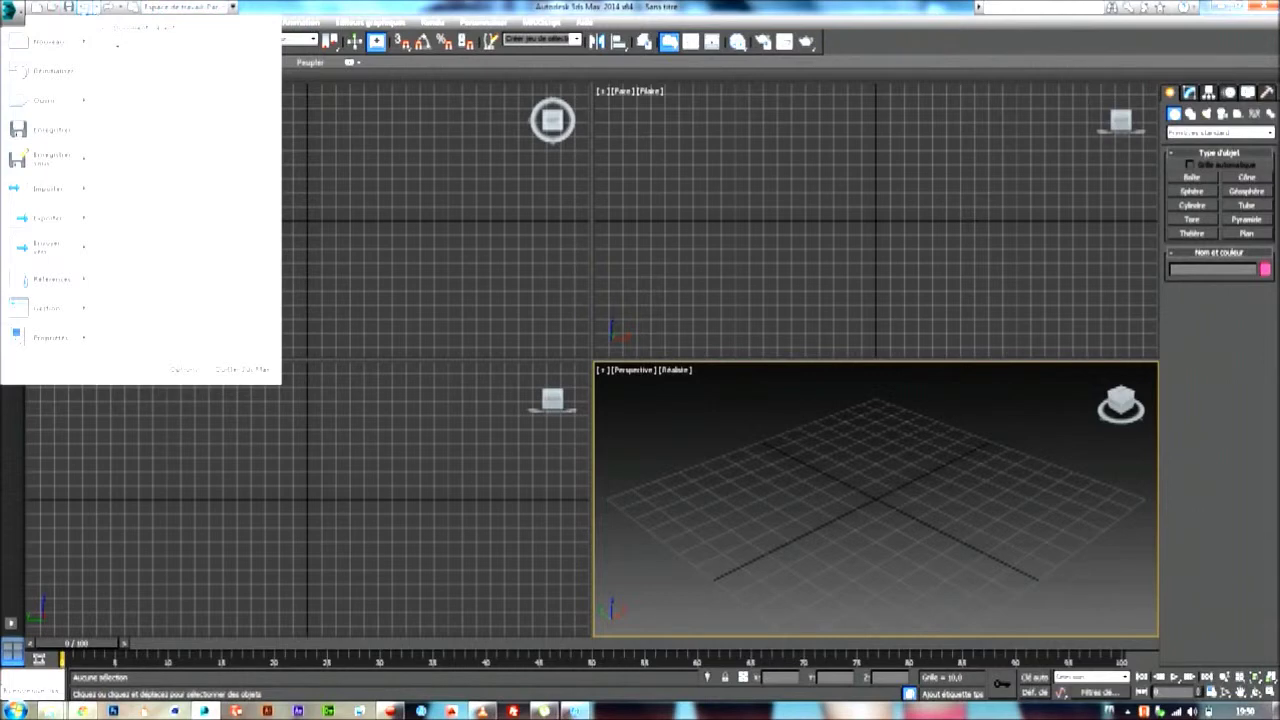
pyautogui.click(87, 8)
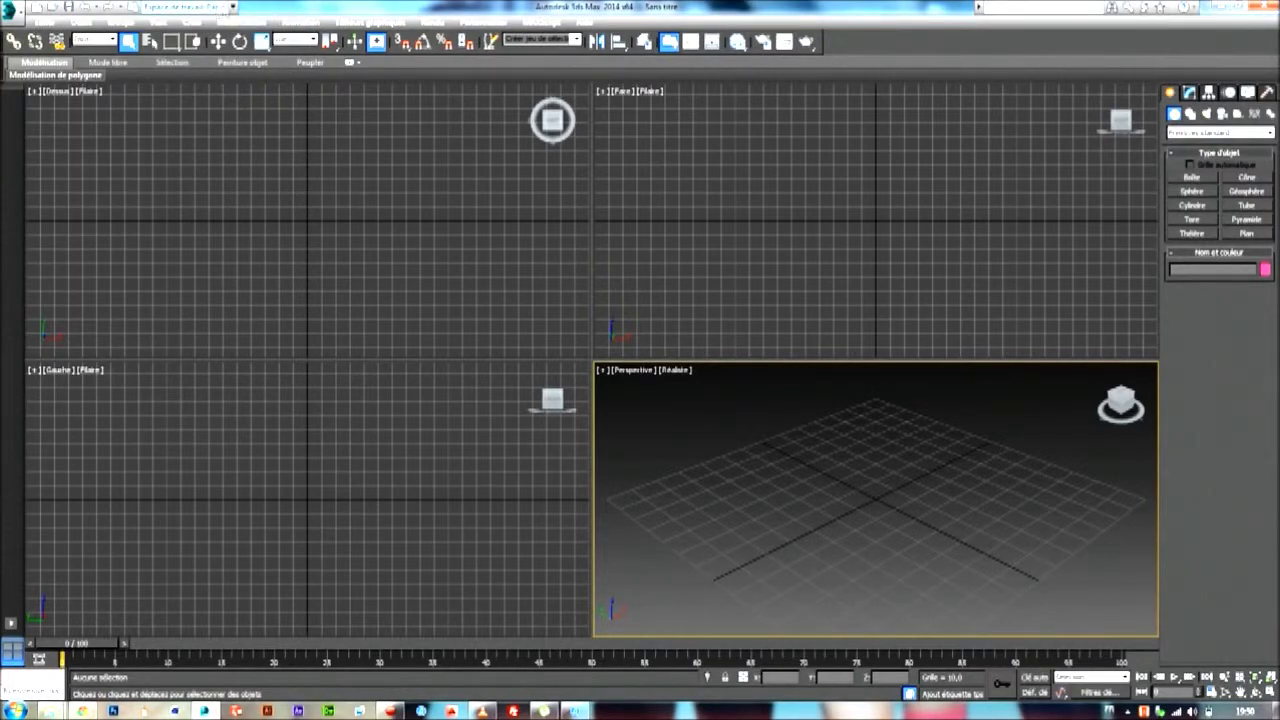
pyautogui.click(232, 6)
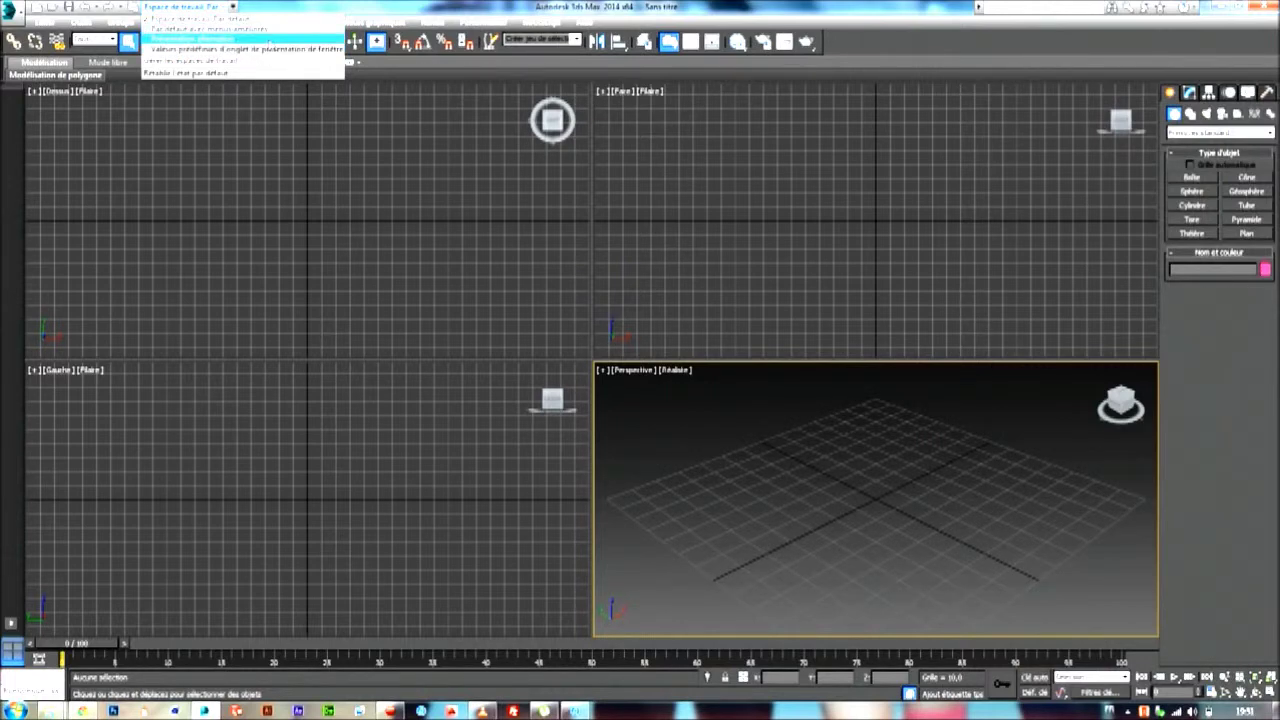
pyautogui.click(257, 40)
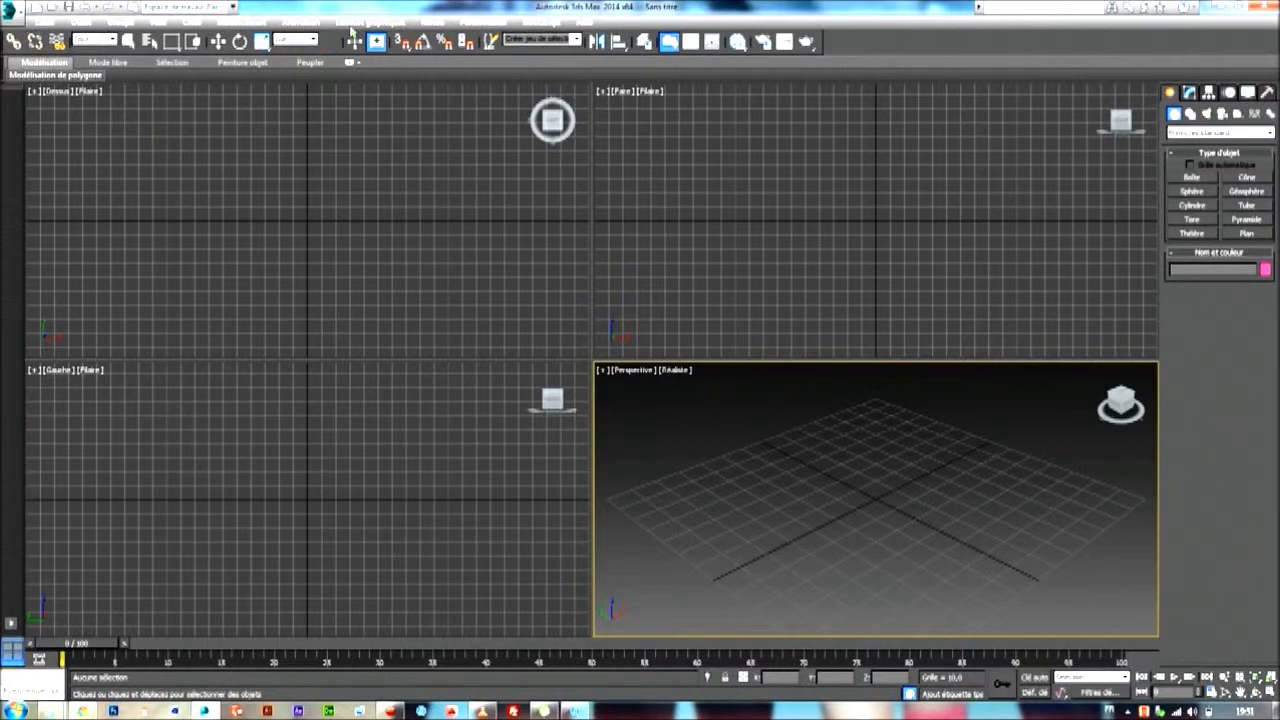
# - Examine the available commands for editing, views, object creation, modifiers, animation, graph editors and rendering
pyautogui.click(48, 23)
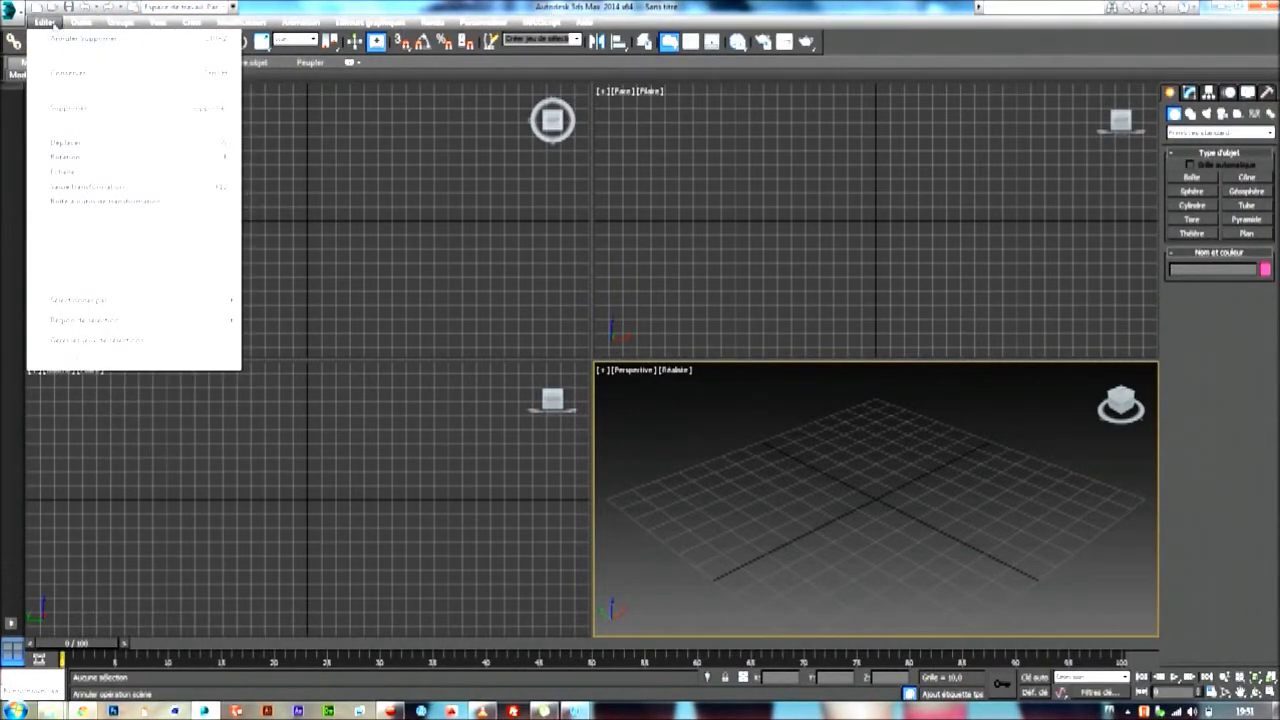
pyautogui.moveTo(163, 22)
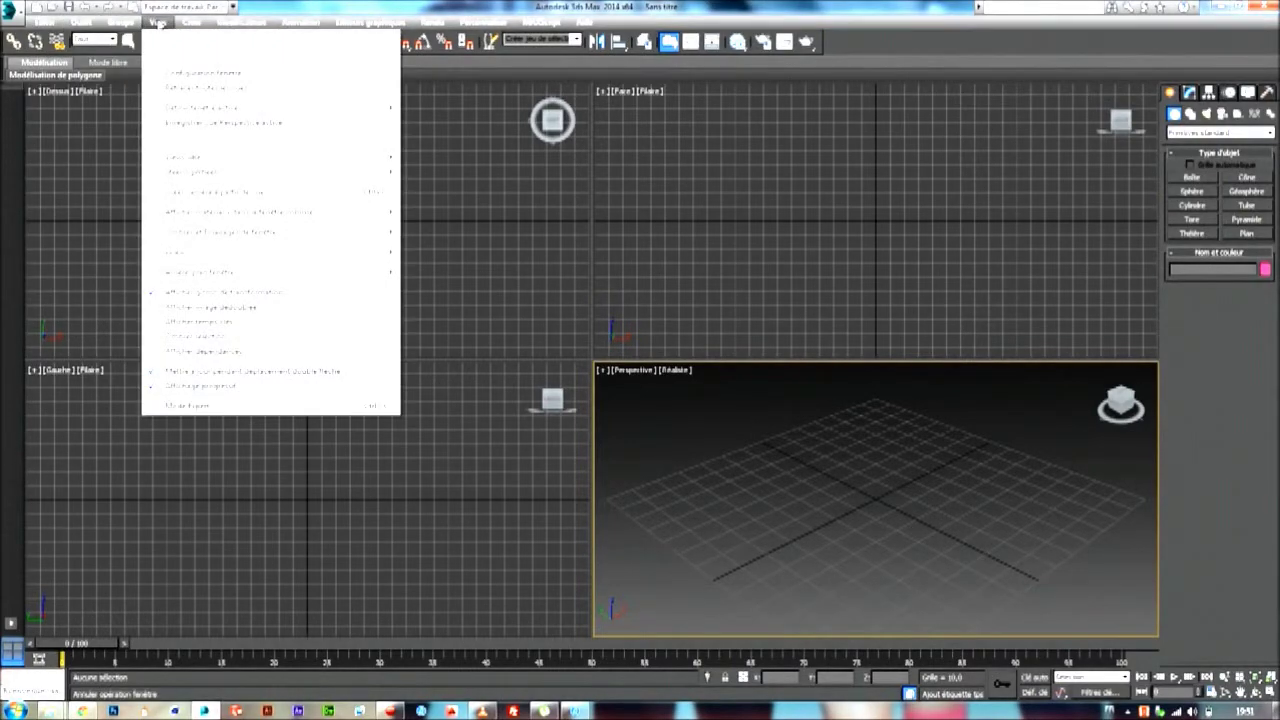
pyautogui.moveTo(300, 22)
pyautogui.moveTo(245, 22)
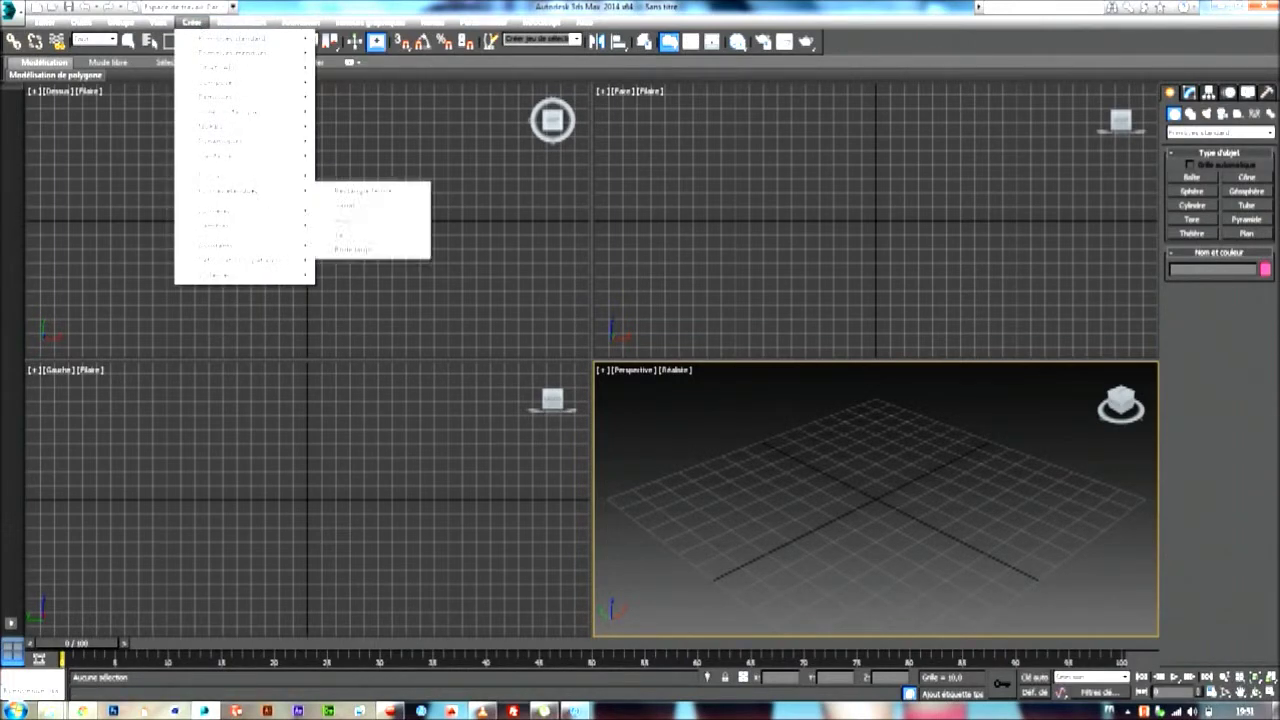
pyautogui.moveTo(240, 97)
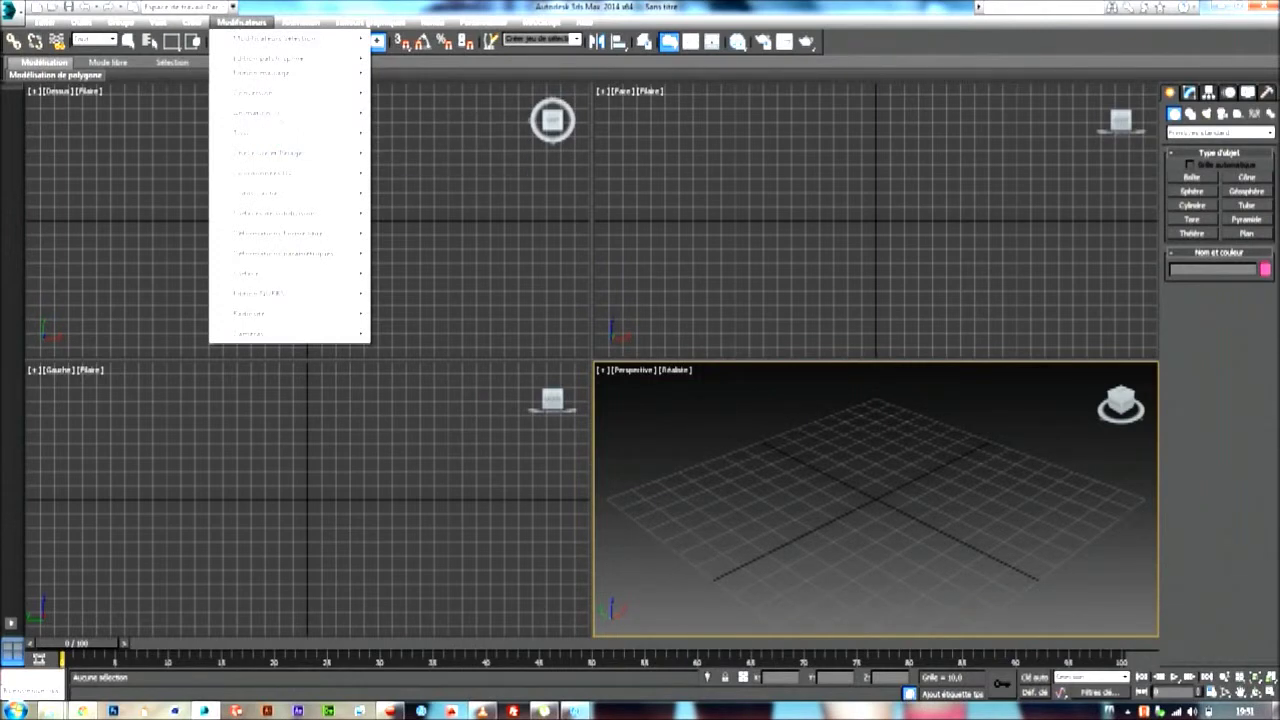
pyautogui.moveTo(250, 132)
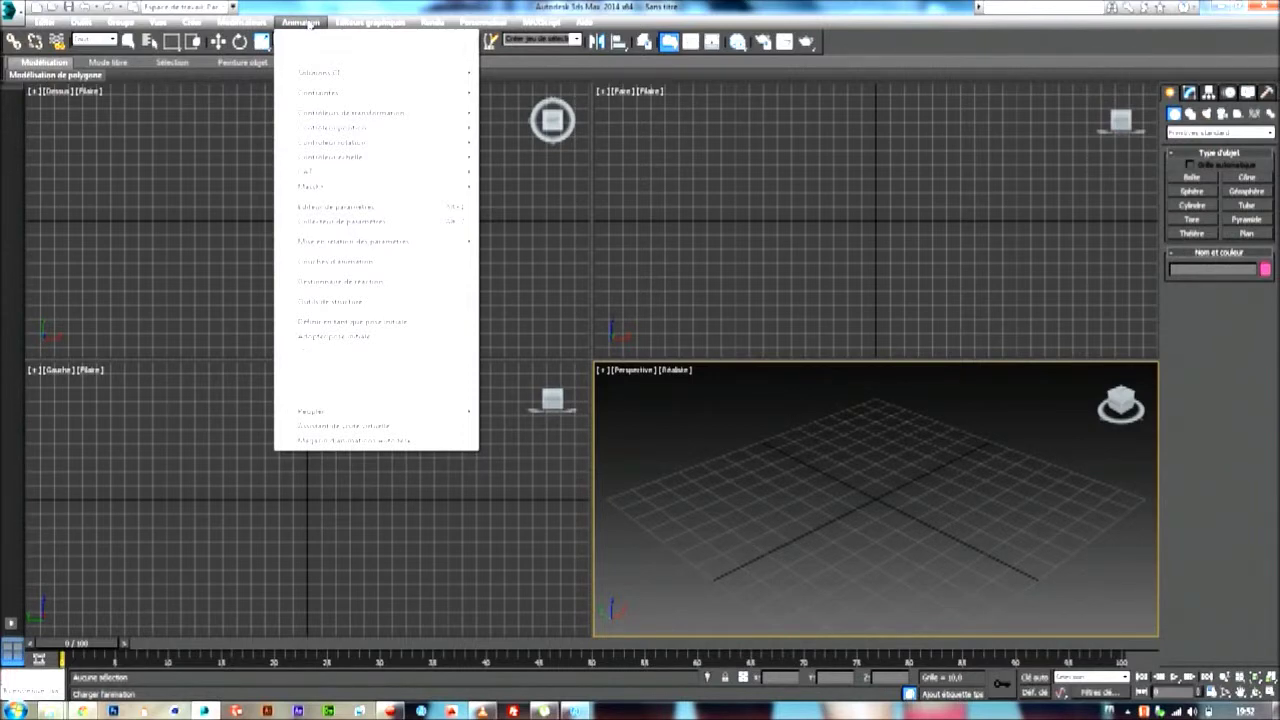
pyautogui.moveTo(370, 22)
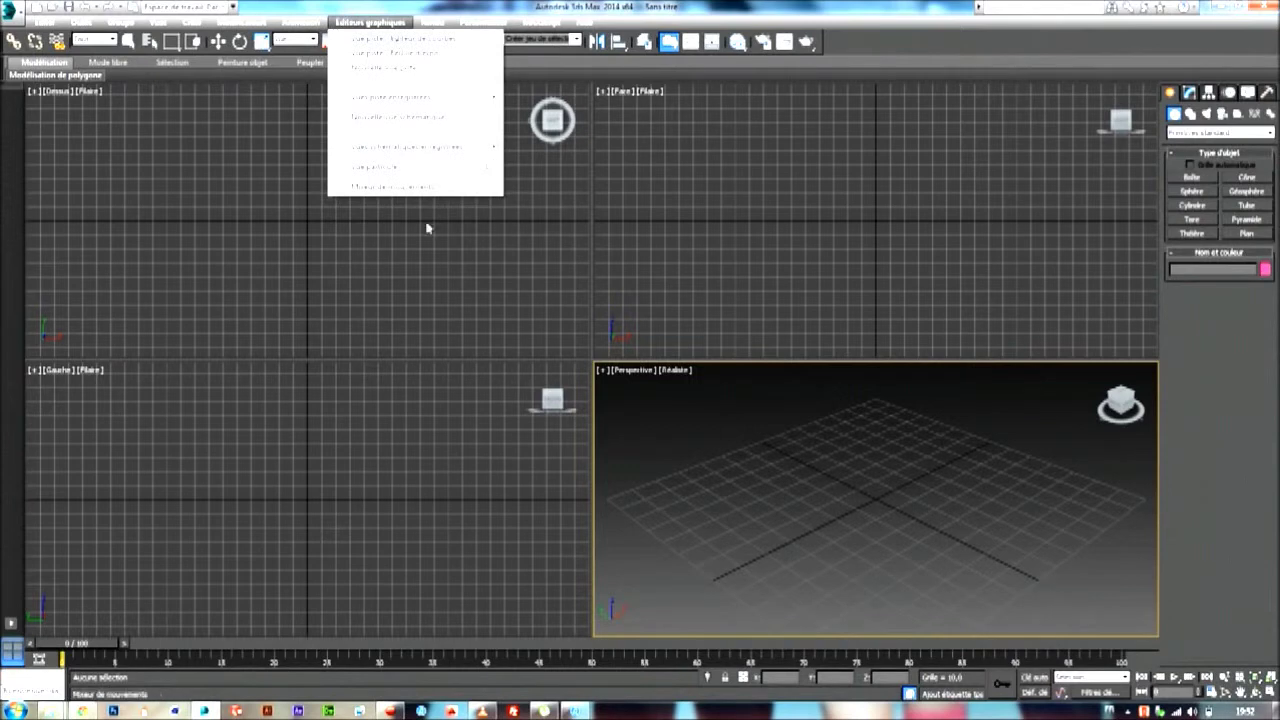
pyautogui.moveTo(434, 22)
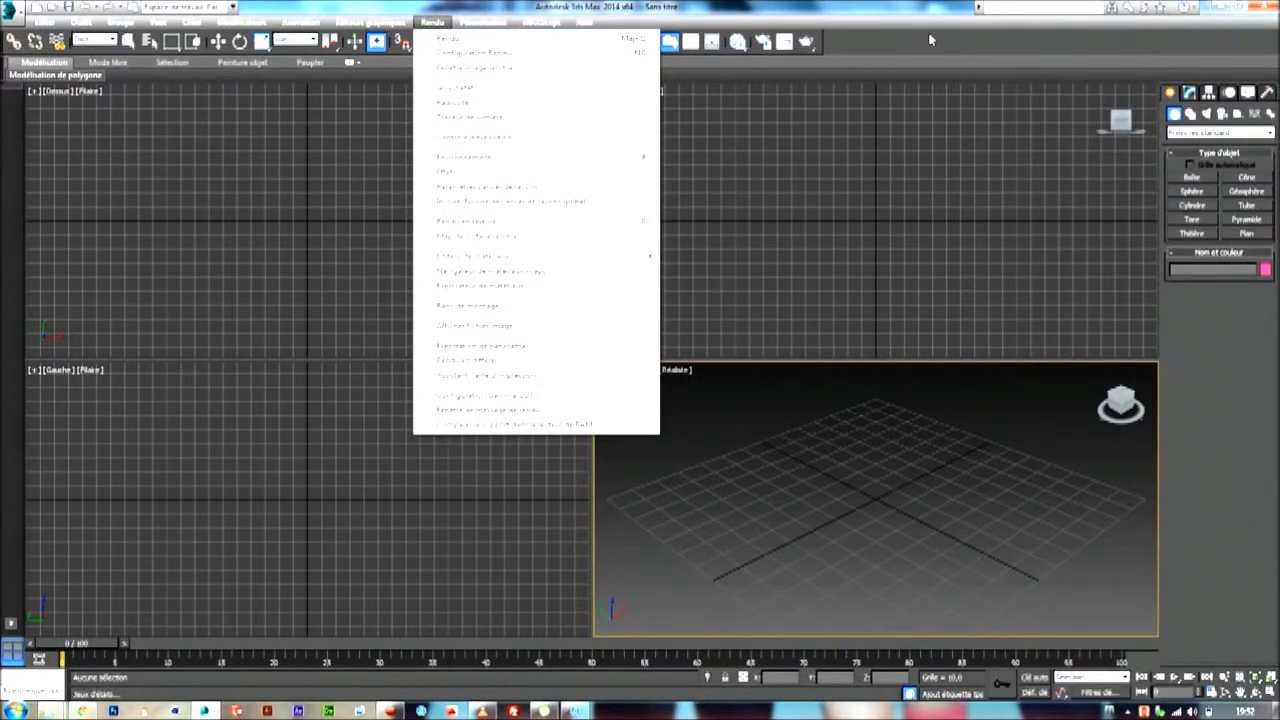
pyautogui.click(878, 20)
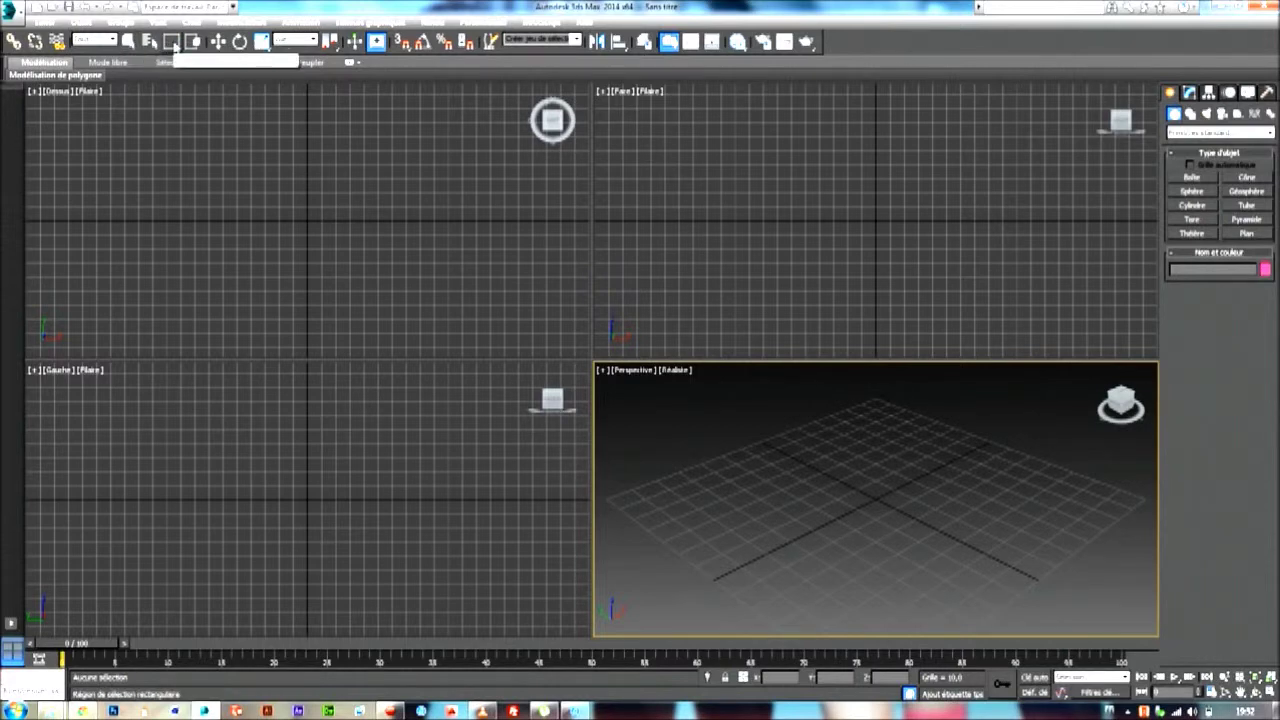
# - Review the selection filter categories and the pivot centre options, keeping the filter on all objects, and dismiss the application error
pyautogui.click(112, 40)
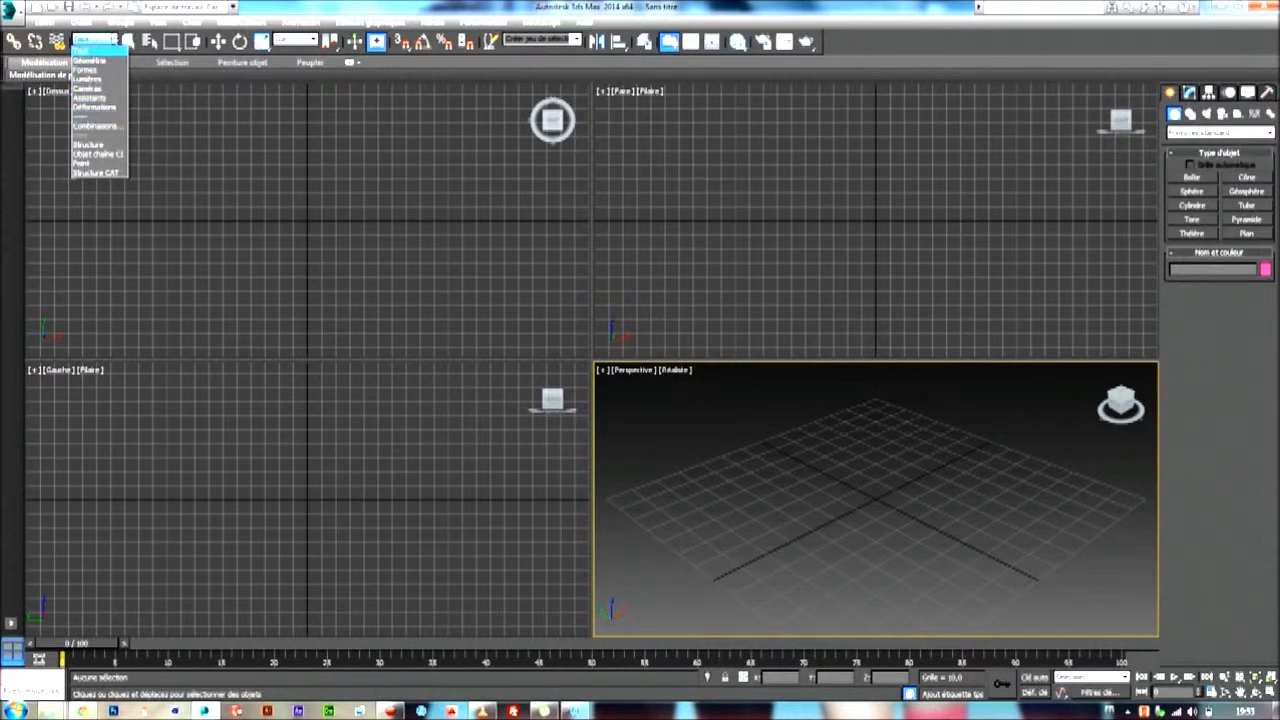
pyautogui.click(100, 50)
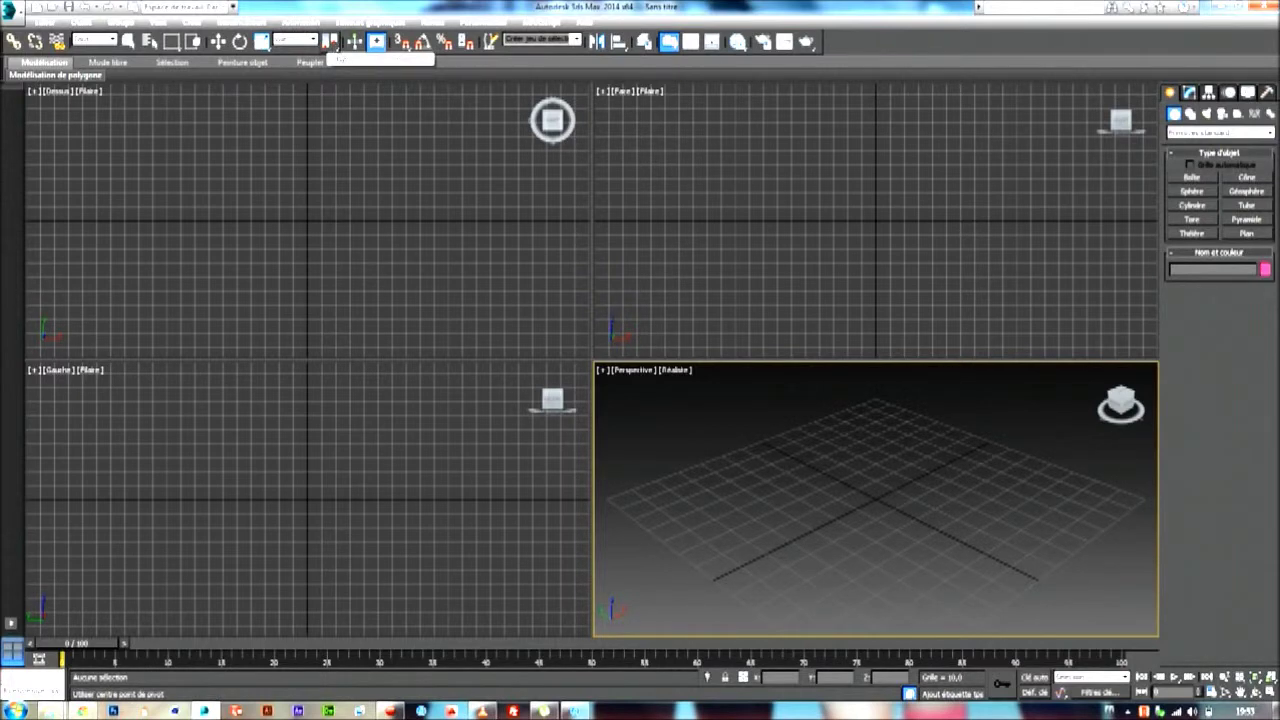
pyautogui.moveTo(333, 47); pyautogui.dragTo(391, 66)
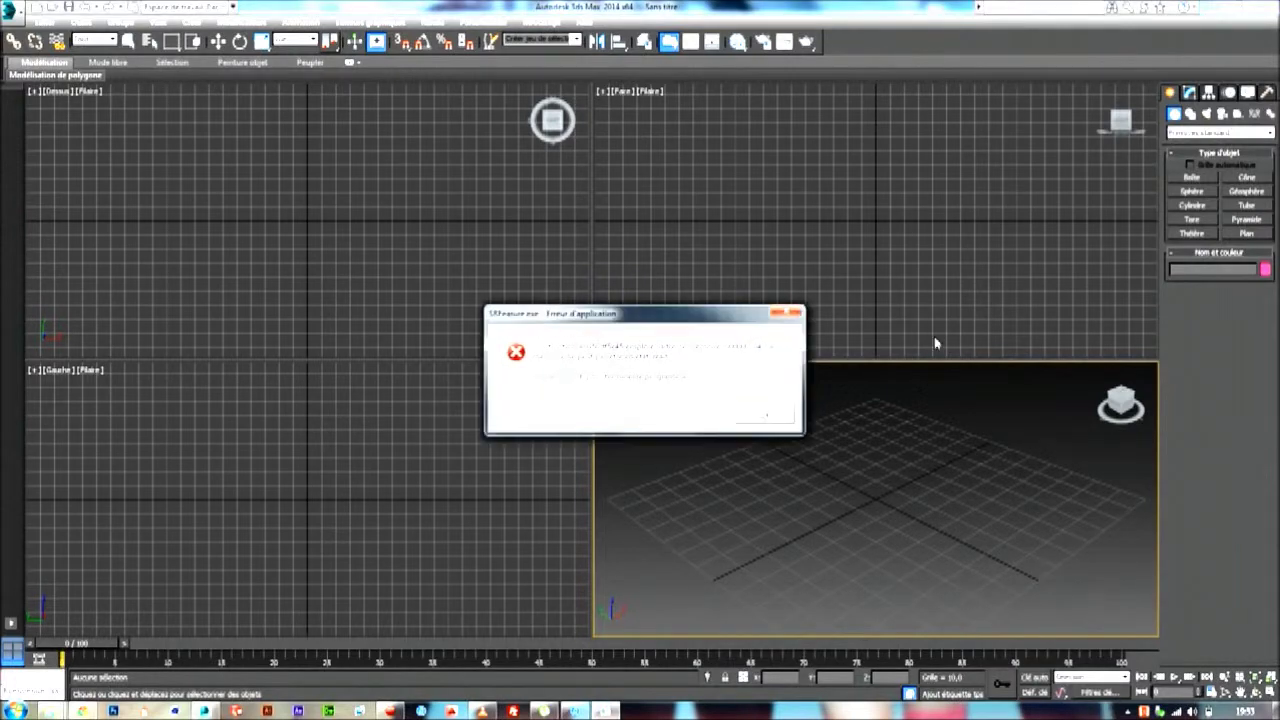
pyautogui.click(766, 416)
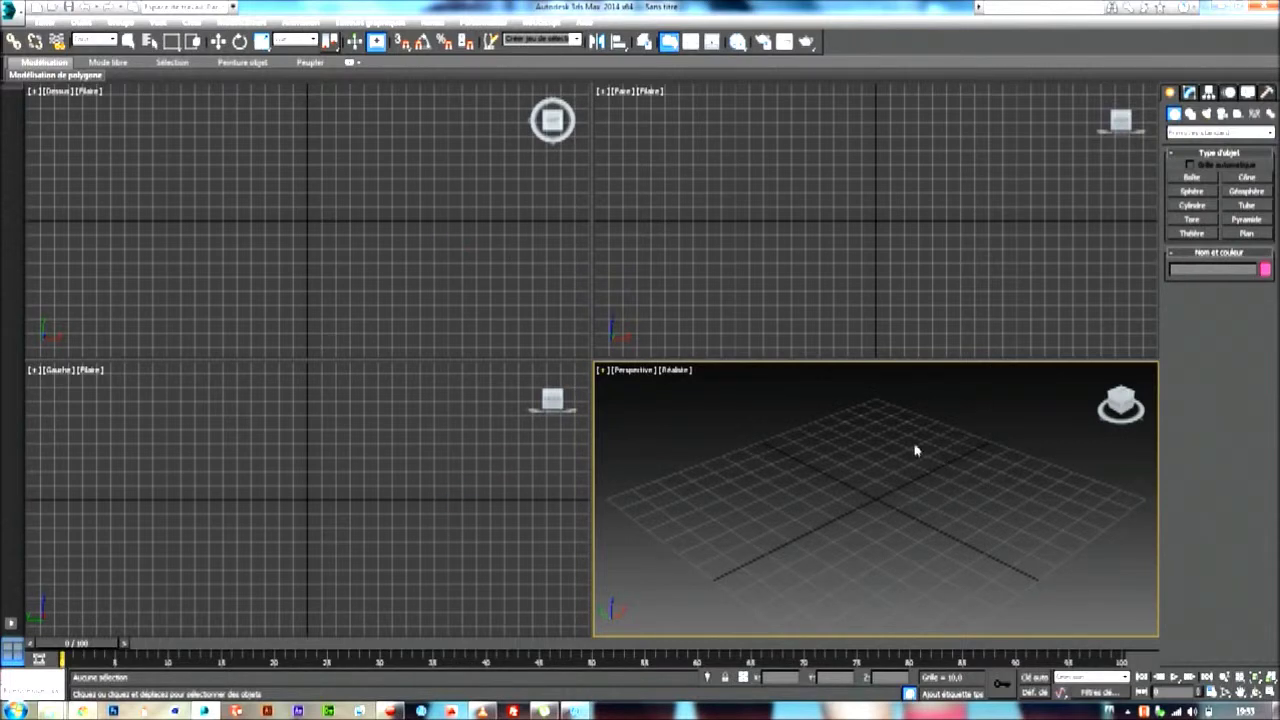
# - Review the general and point-of-view options of the Perspective viewport, and dismiss the application error
pyautogui.click(603, 372)
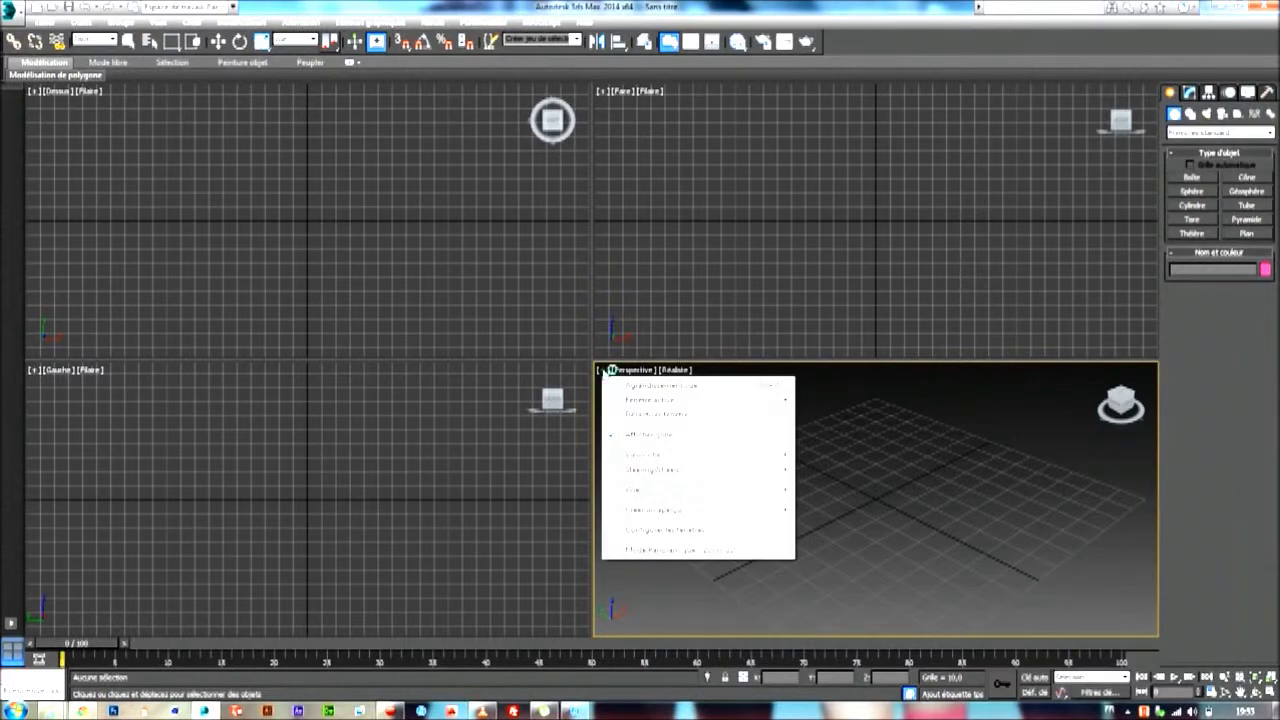
pyautogui.click(640, 371)
pyautogui.click(706, 348)
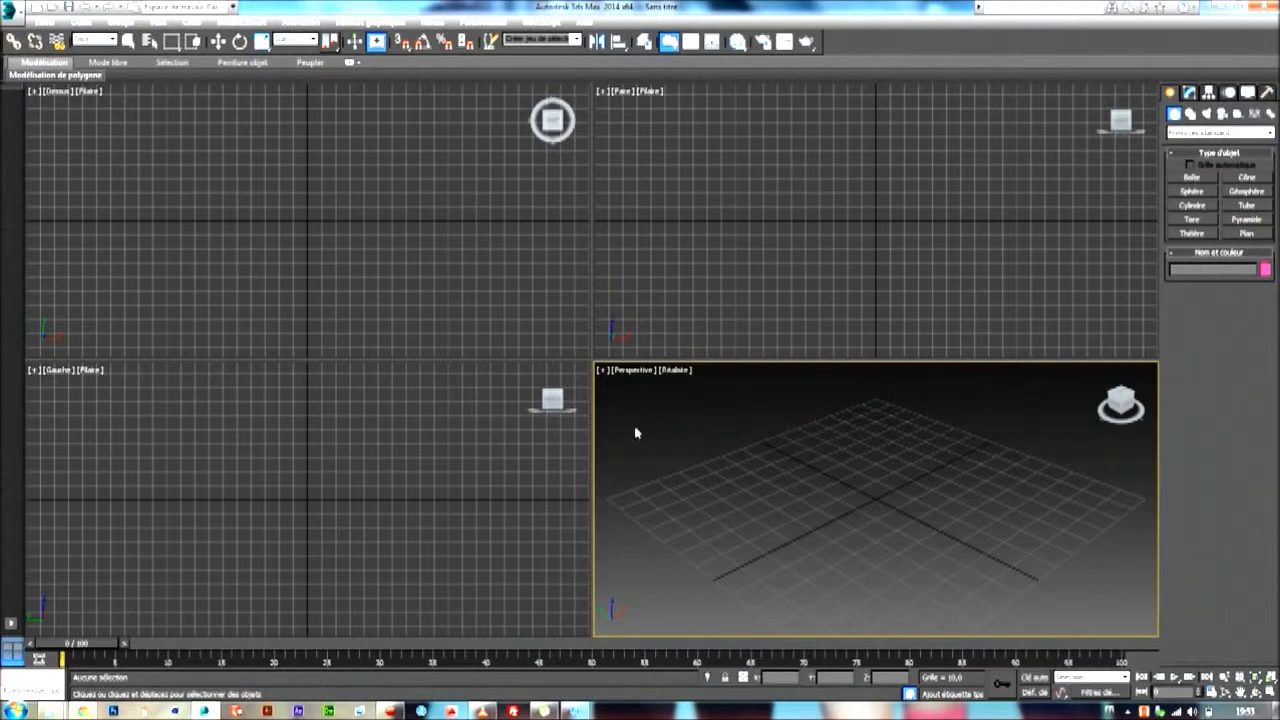
pyautogui.click(604, 372)
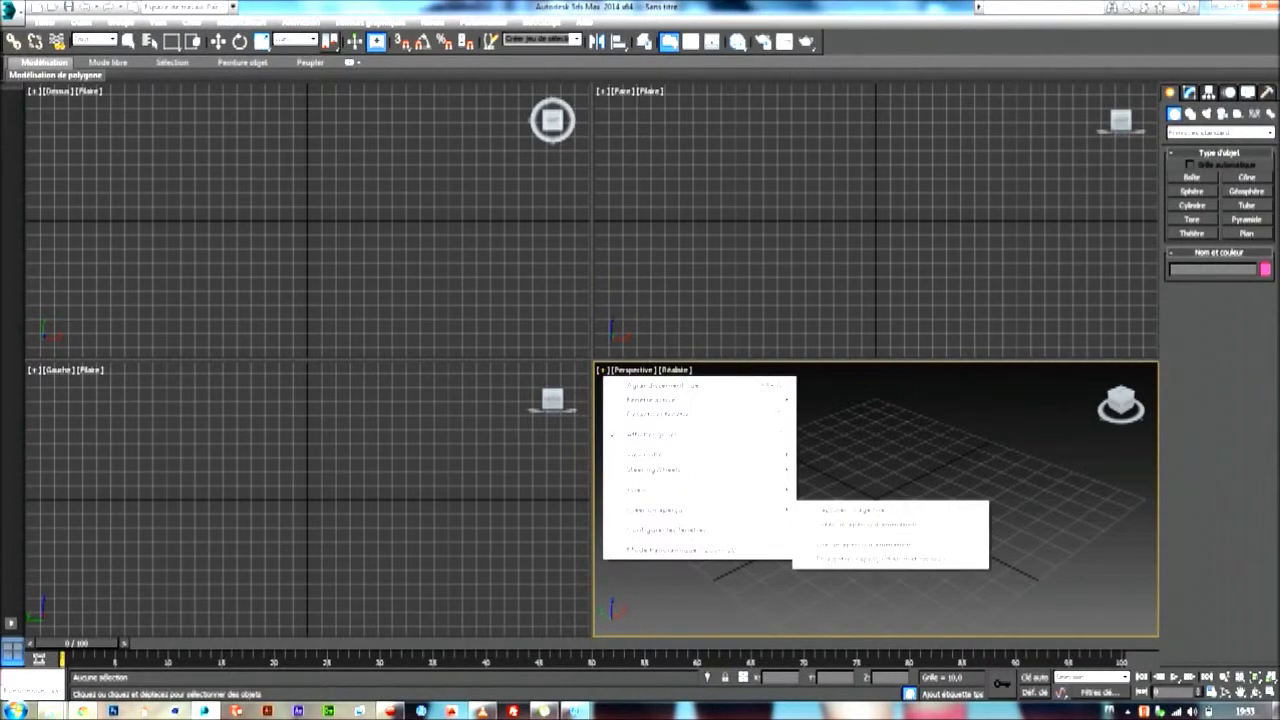
pyautogui.click(928, 436)
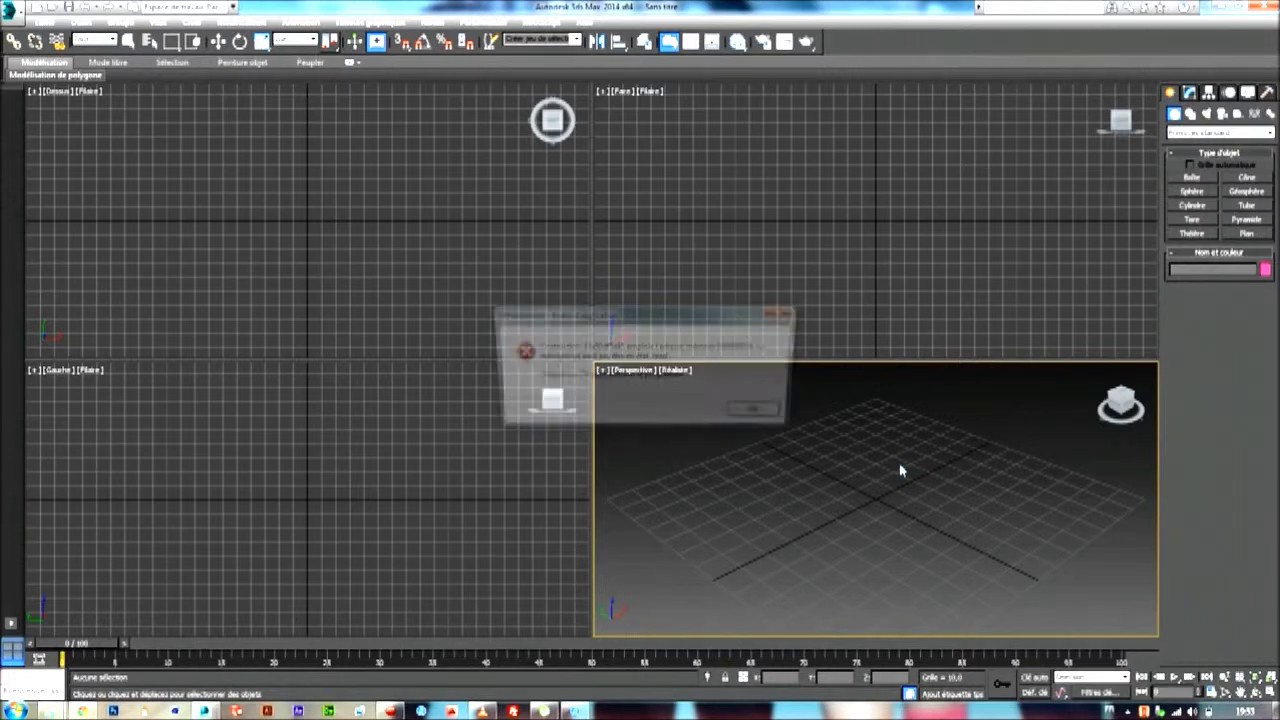
pyautogui.click(766, 416)
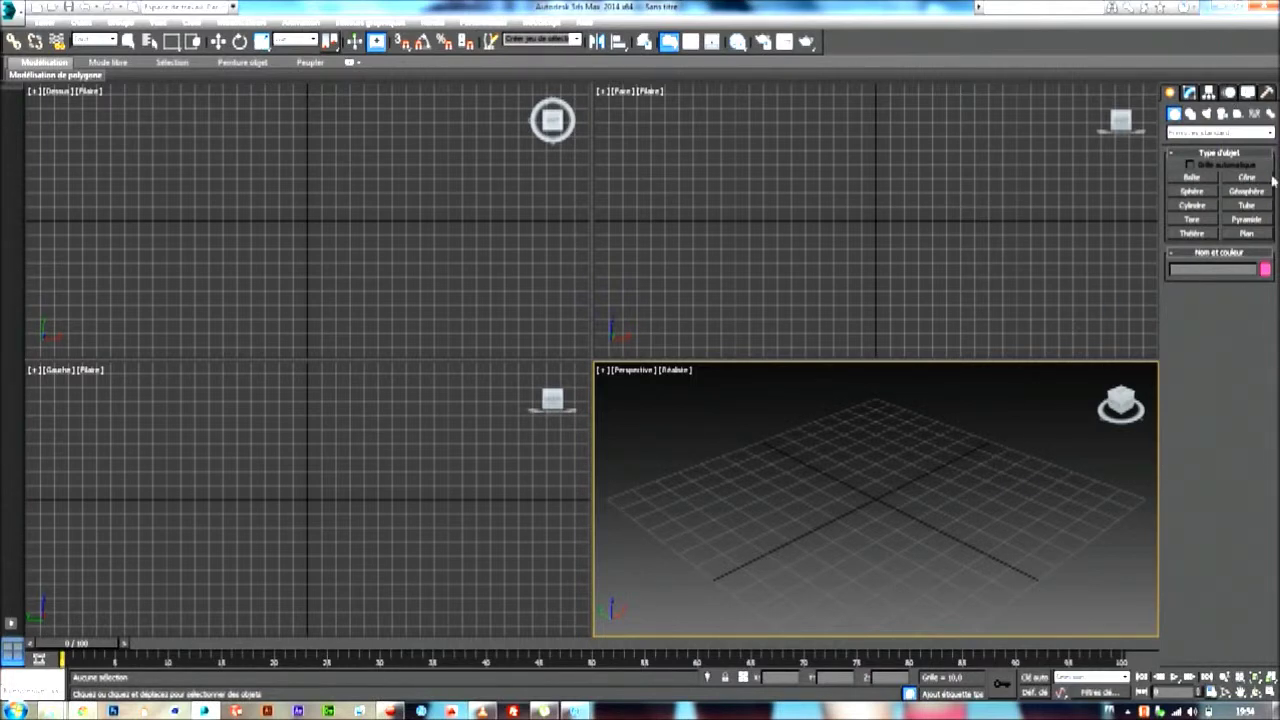
# - Draw a standard sphere near the grid centre in the Perspective viewport and set its radius to 40
pyautogui.click(1194, 193)
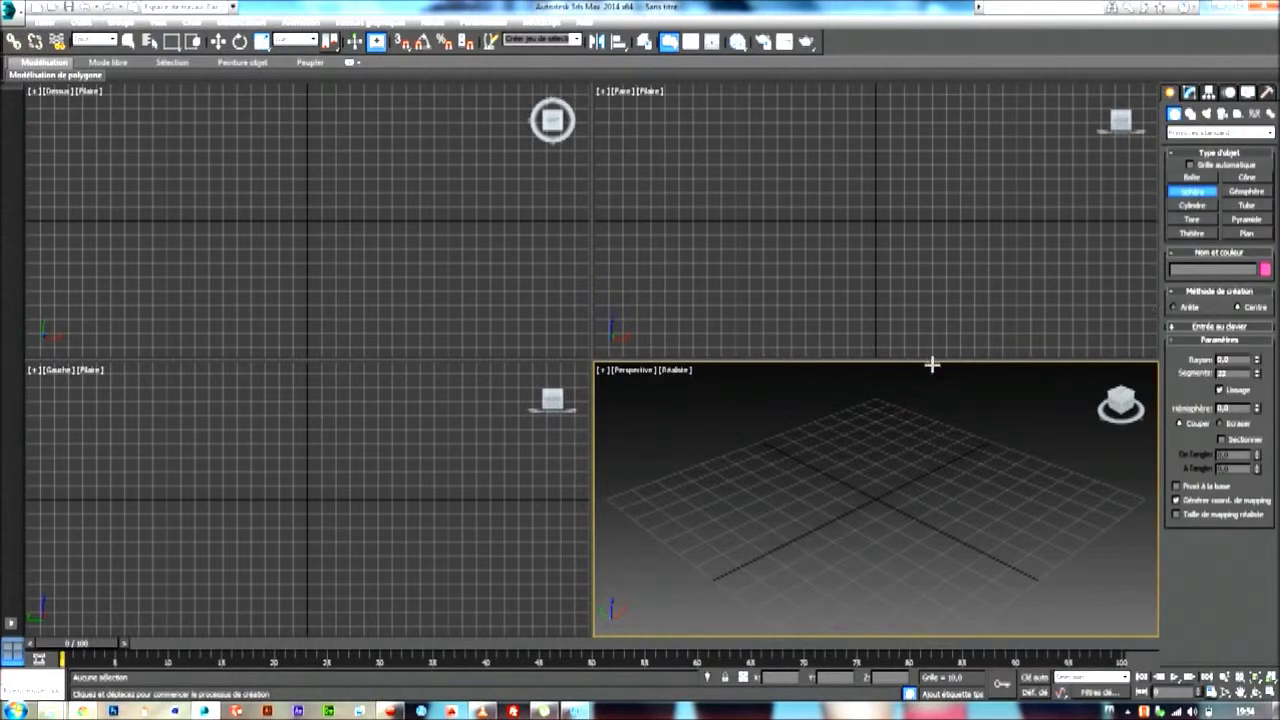
pyautogui.moveTo(863, 511); pyautogui.dragTo(898, 470)
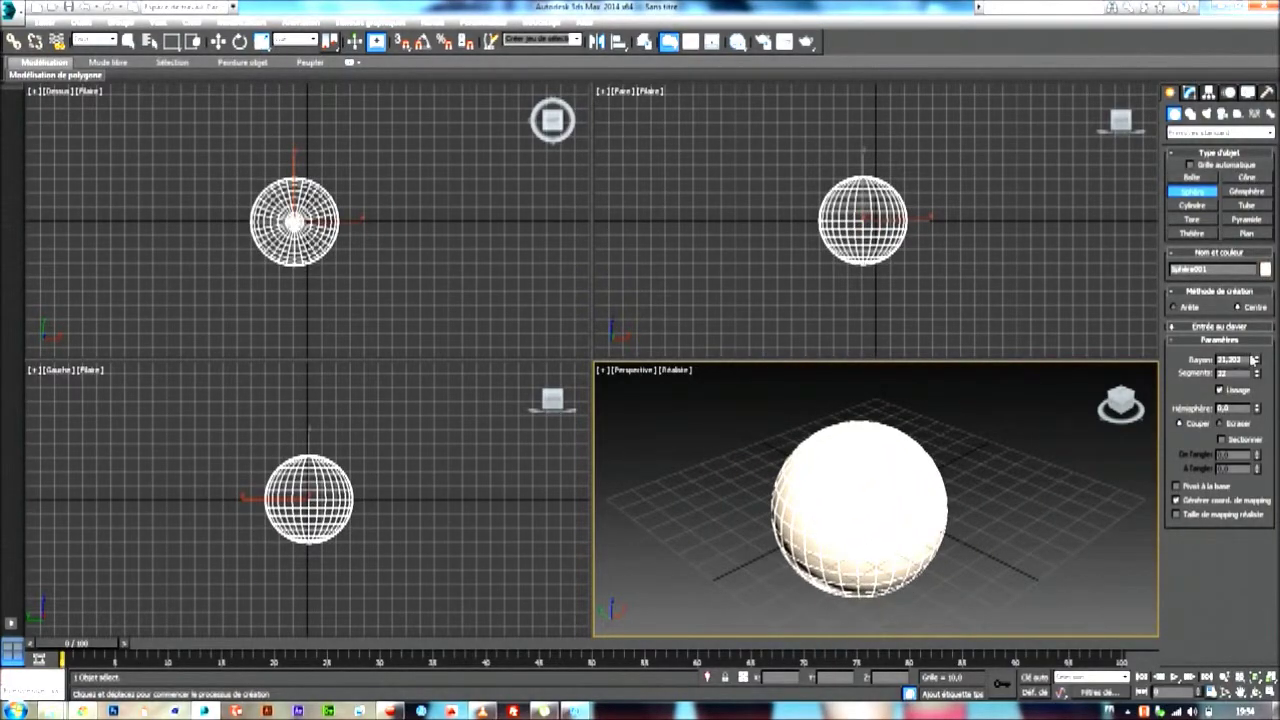
pyautogui.moveTo(1245, 359); pyautogui.dragTo(1178, 362)
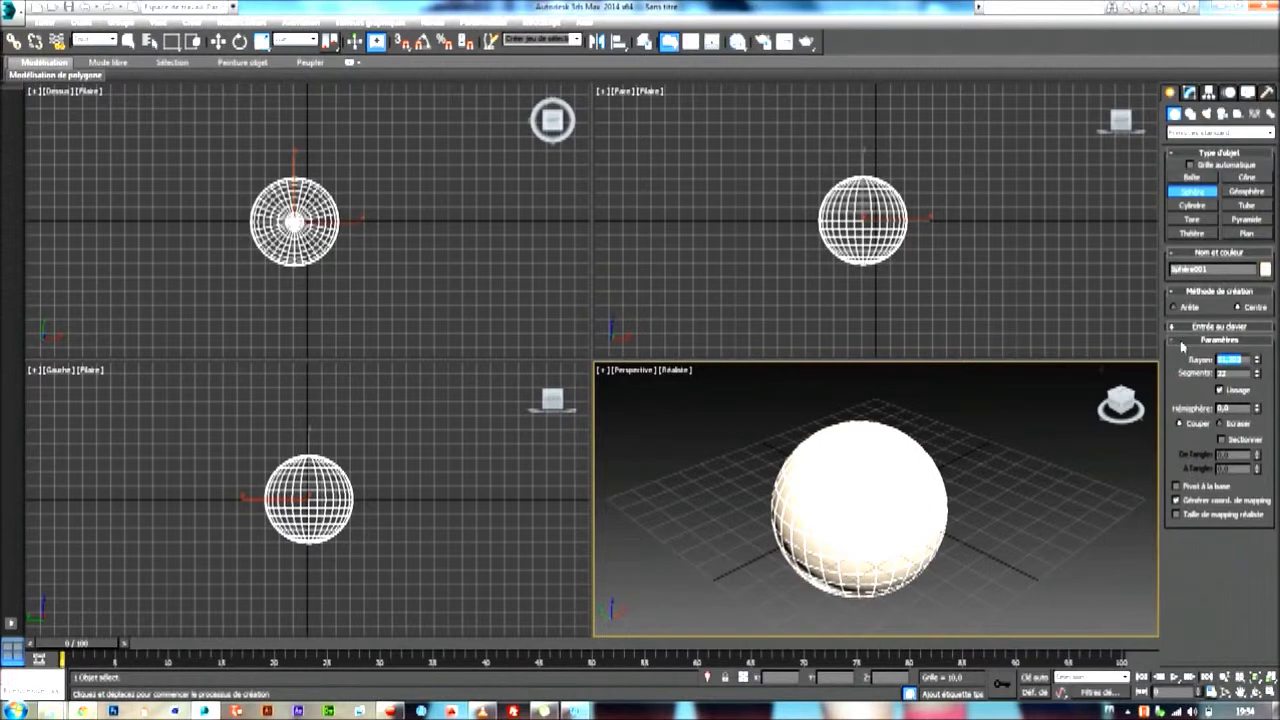
pyautogui.write('40')
pyautogui.press('Return')
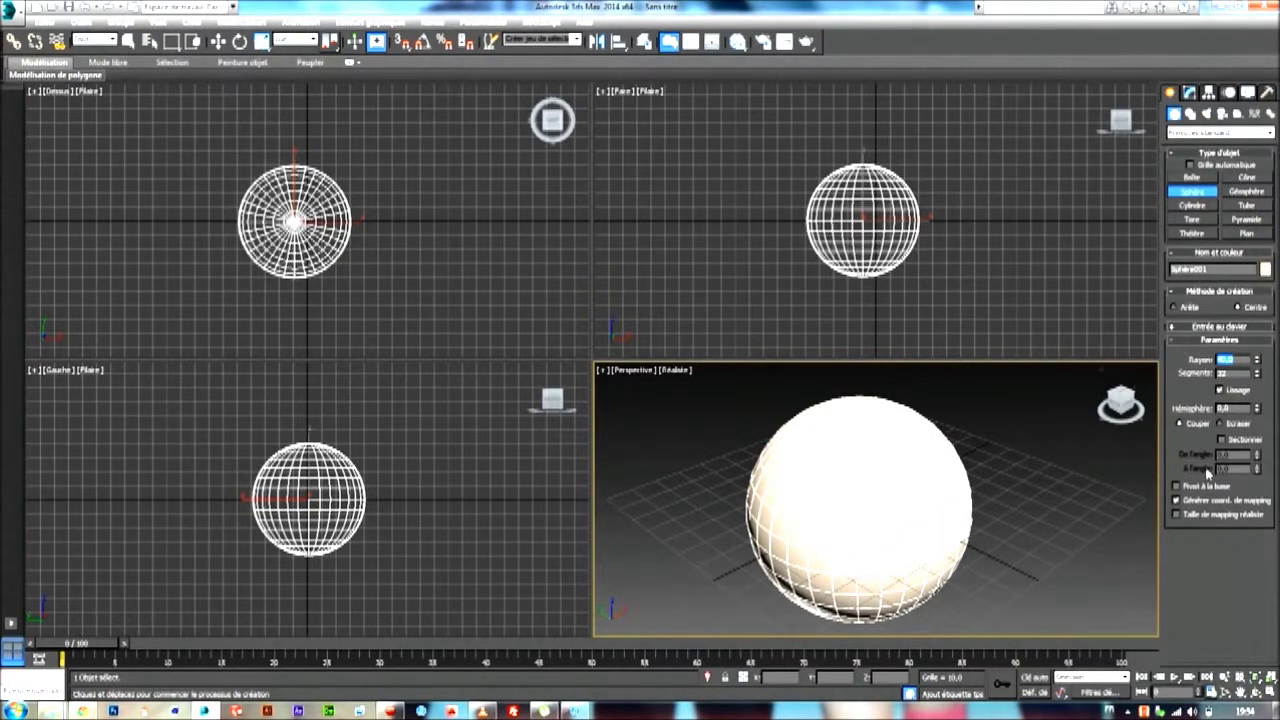
# - Try the sphere with only 4 segments, and set its segment count back up to 30
pyautogui.press('Tab')
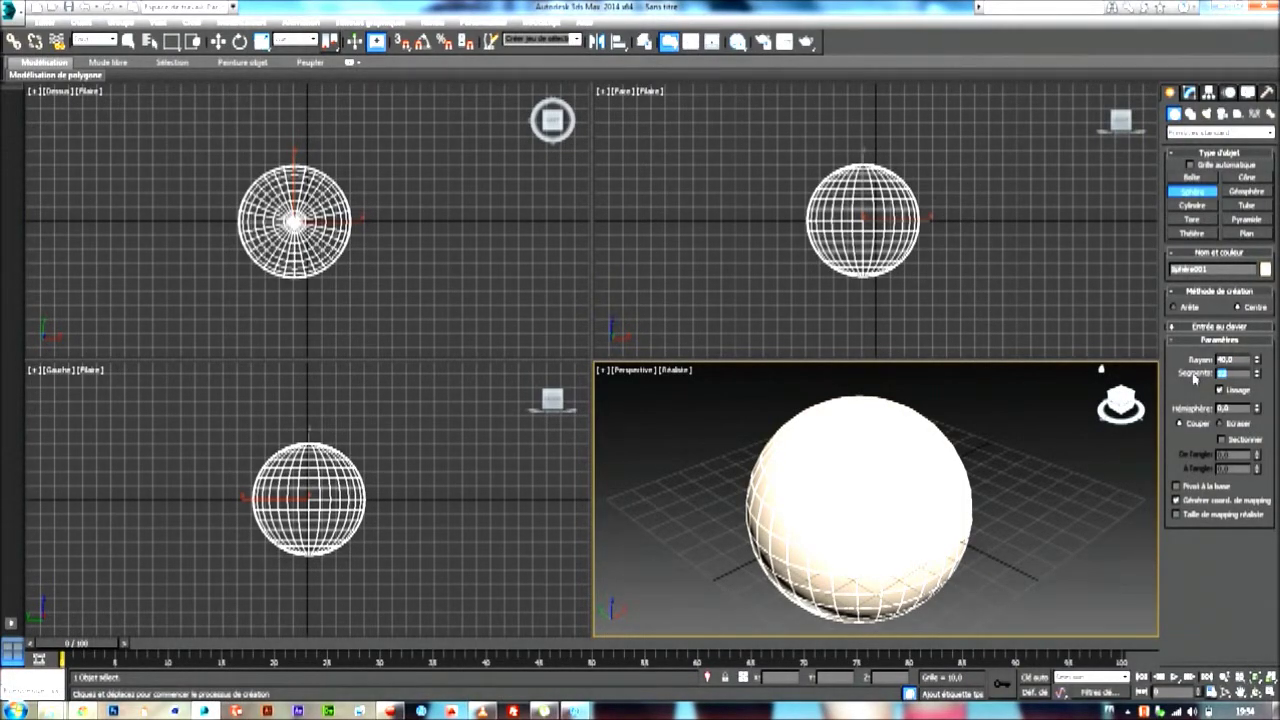
pyautogui.write('4')
pyautogui.press('Return')
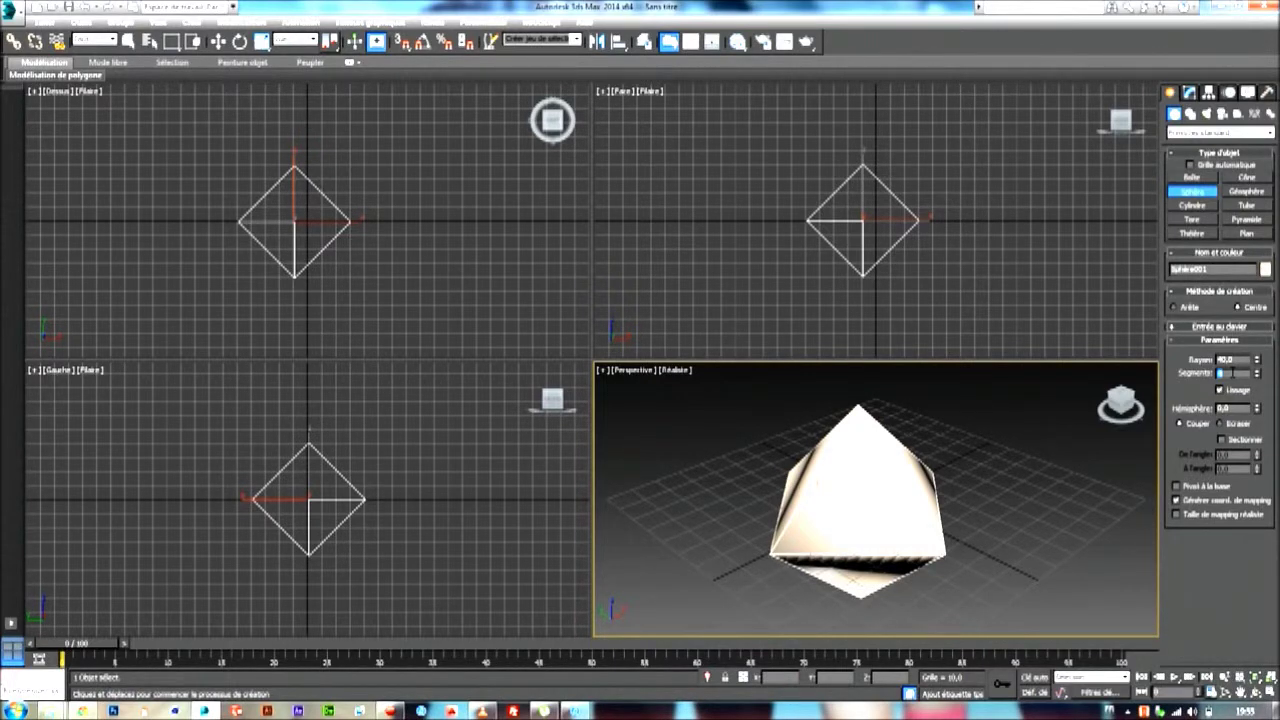
pyautogui.write('32')
pyautogui.press('Return')
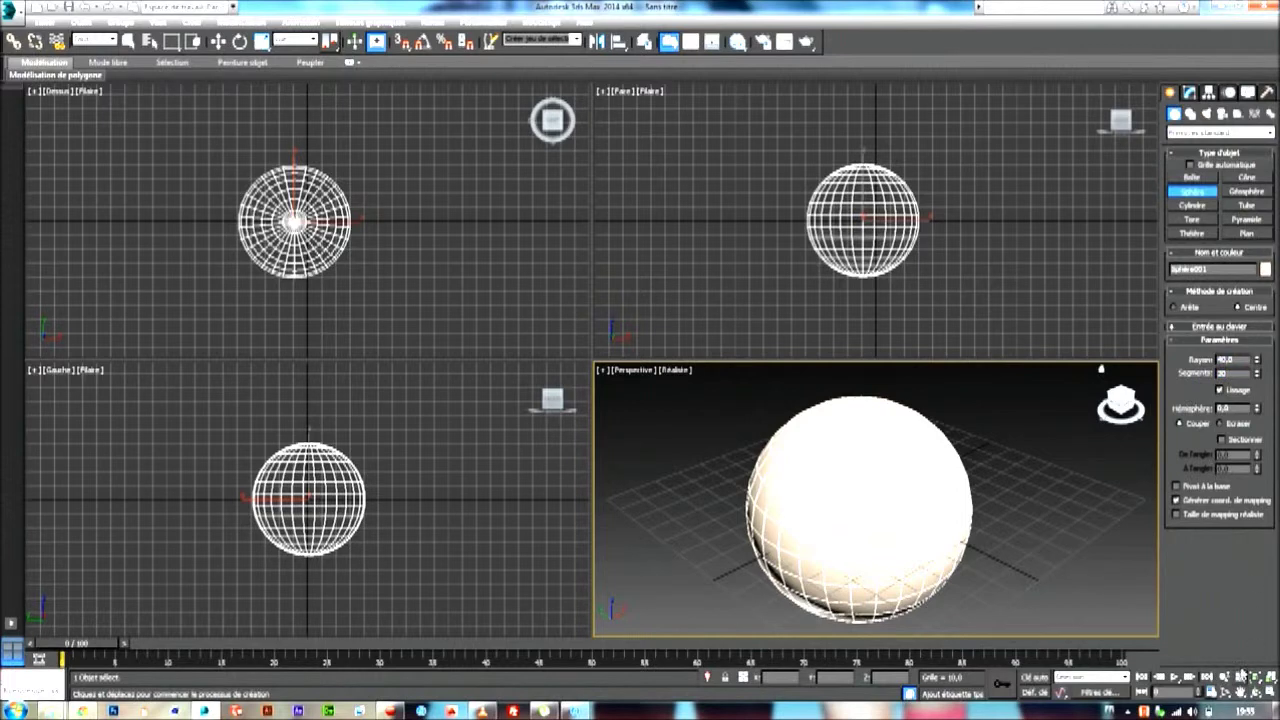
# - Delete the sphere and look through the modifier and hierarchy pivot settings before returning to the standard primitives
pyautogui.press('Delete')
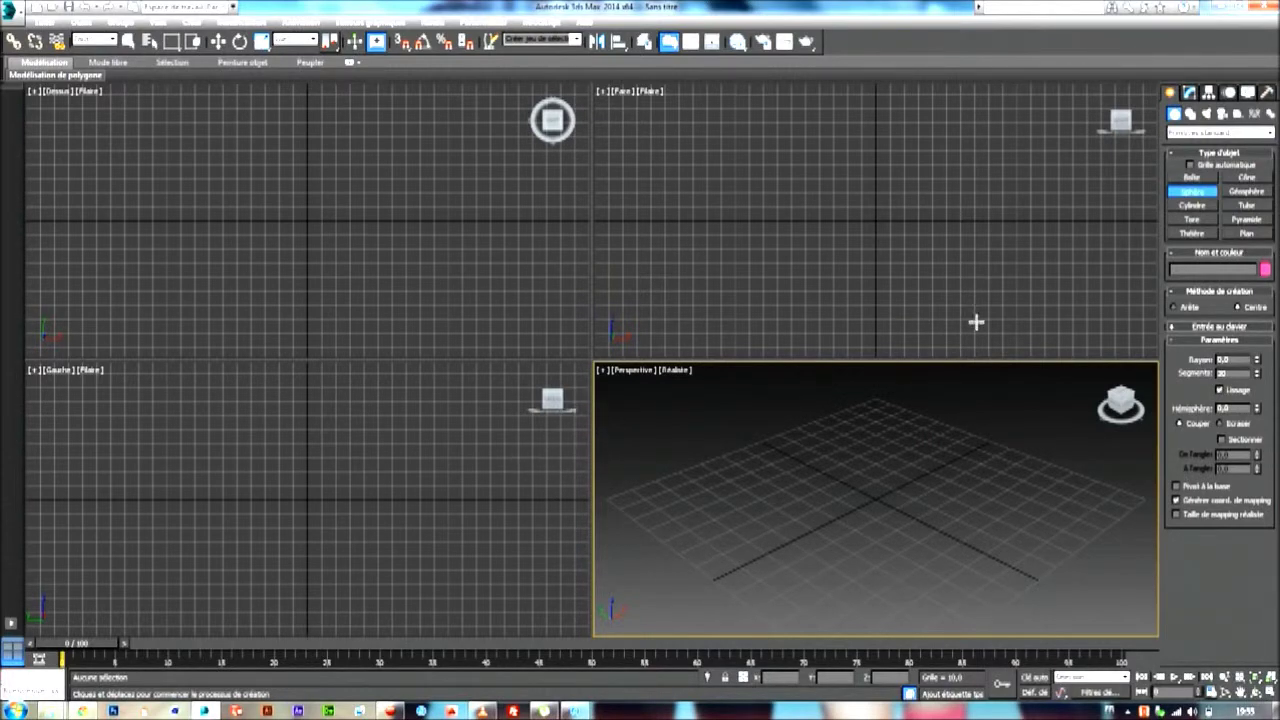
pyautogui.click(1189, 92)
pyautogui.click(1208, 92)
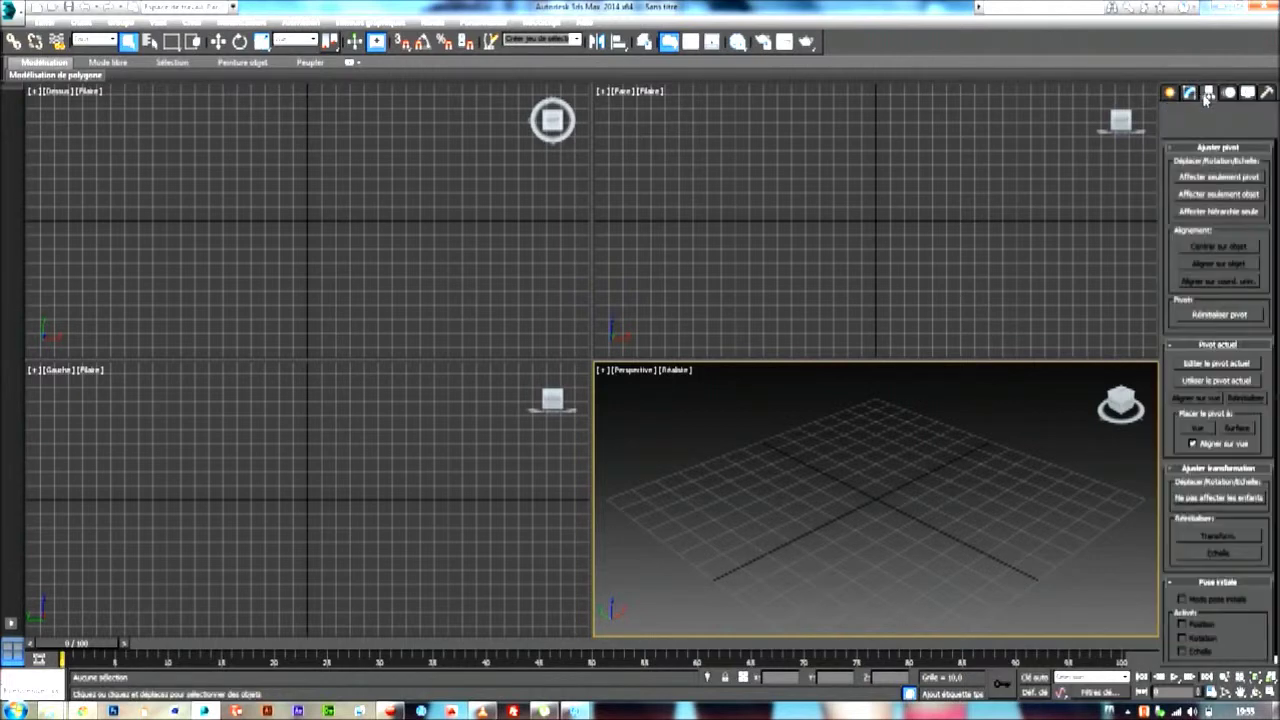
pyautogui.click(1188, 93)
pyautogui.click(1170, 92)
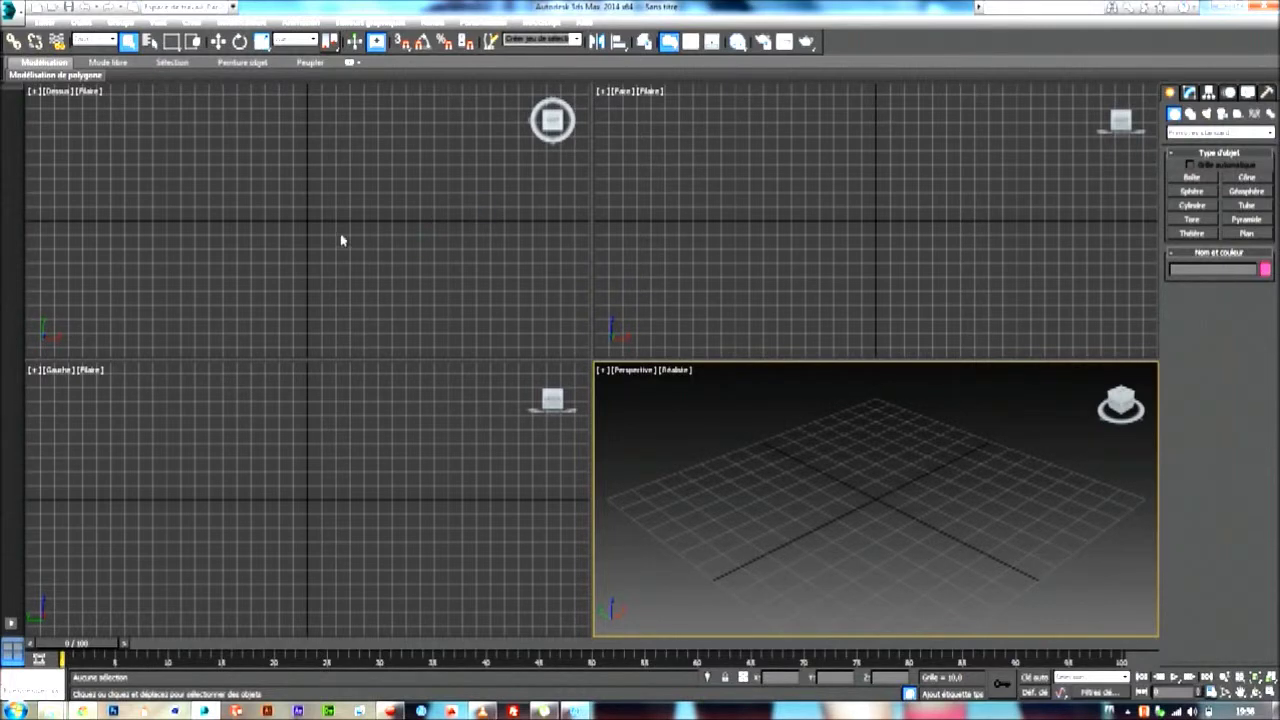
pyautogui.click(435, 23)
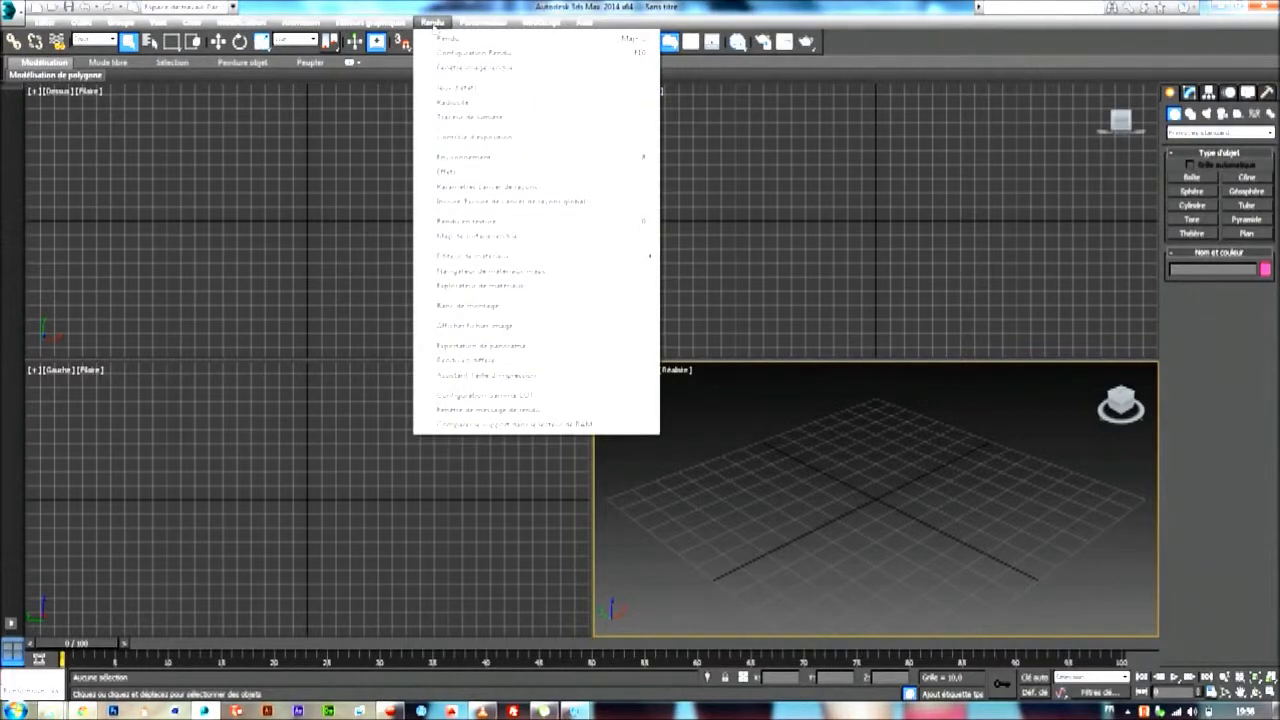
pyautogui.click(326, 402)
pyautogui.click(363, 289)
pyautogui.click(461, 590)
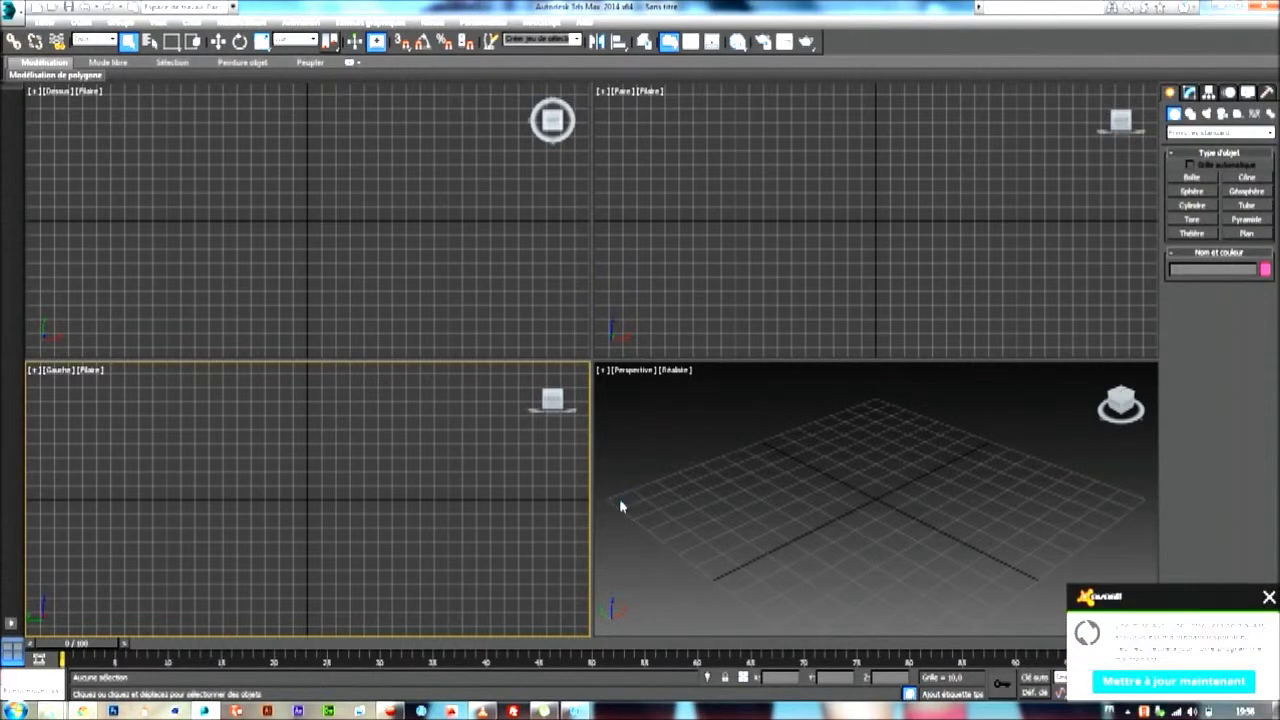
pyautogui.click(1269, 597)
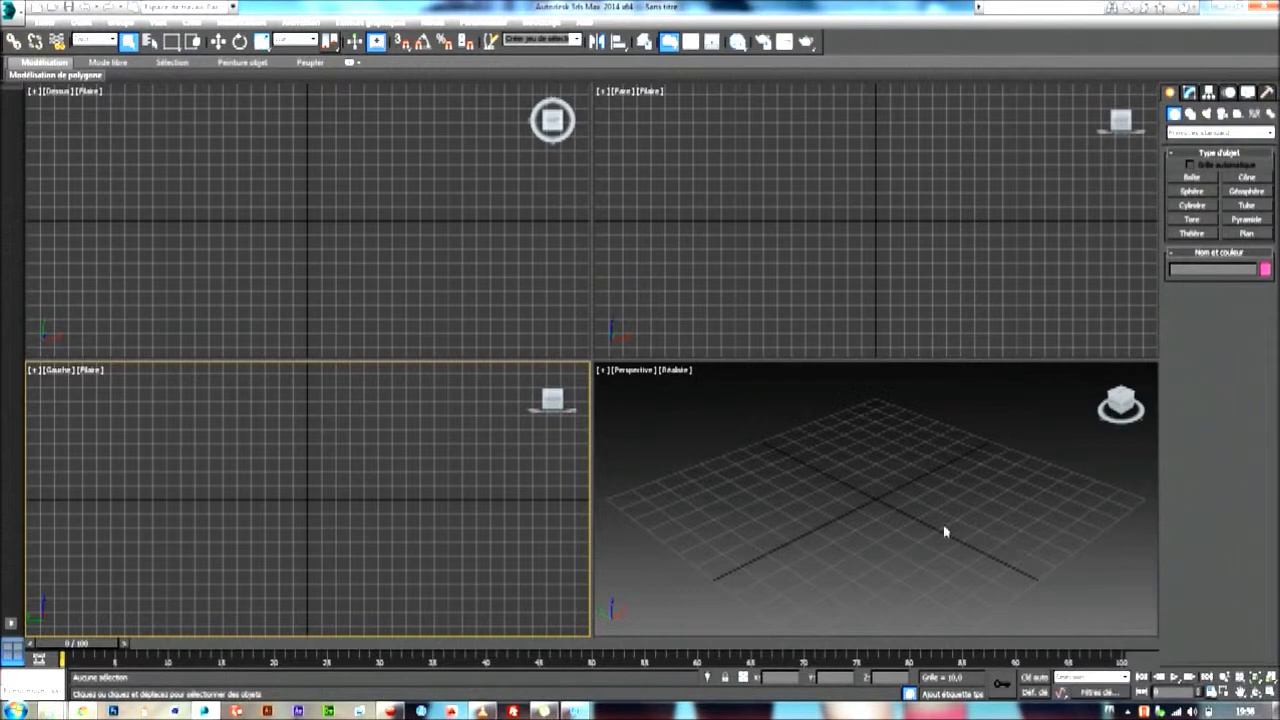
pyautogui.click(752, 476)
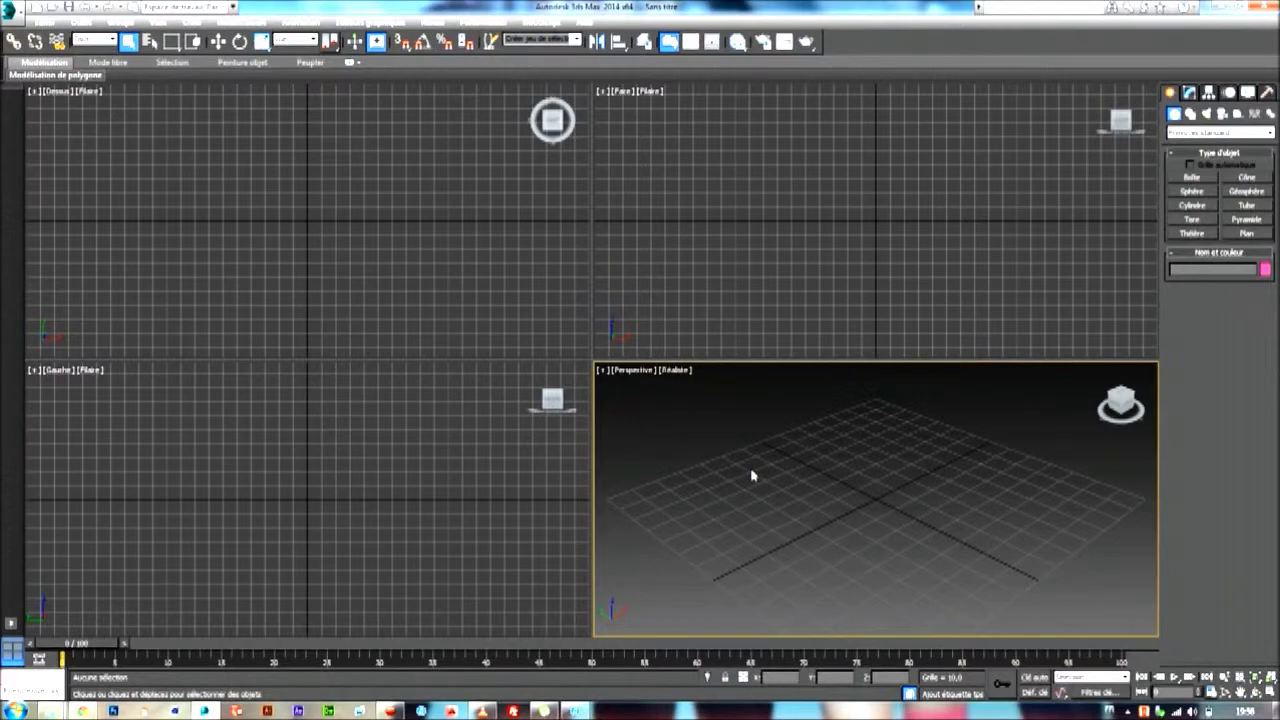
pyautogui.click(390, 711)
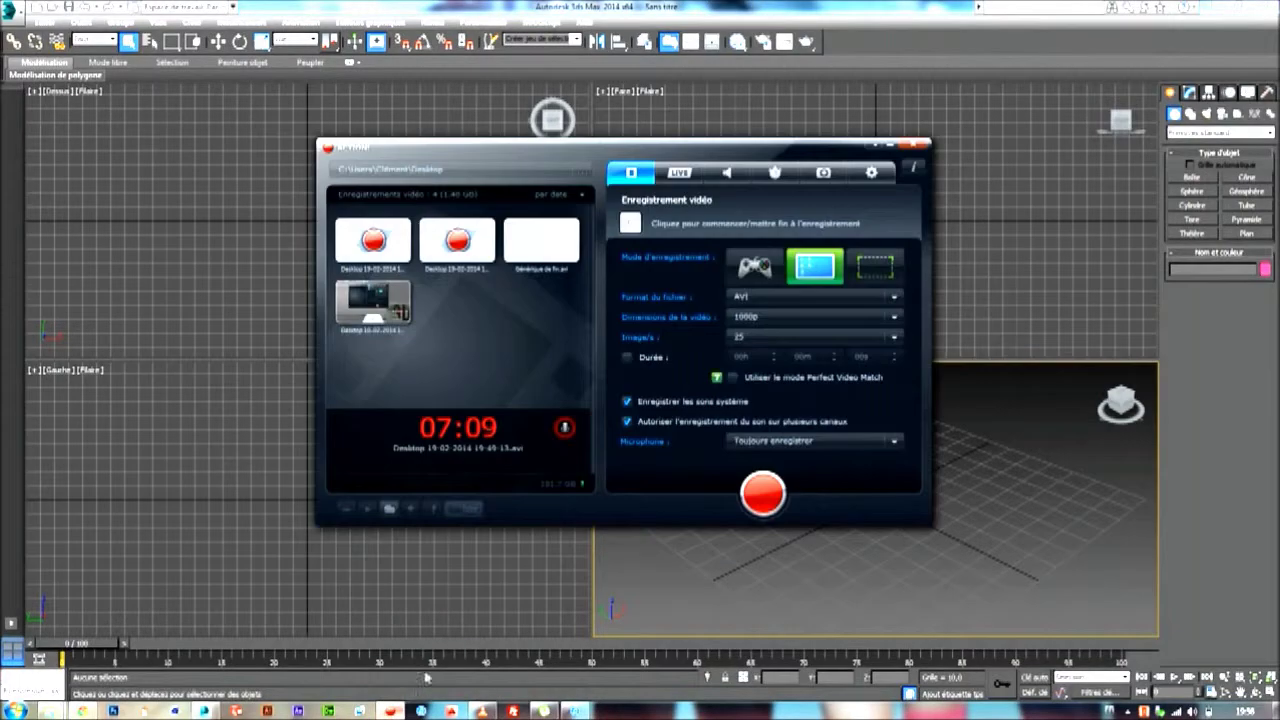
pyautogui.click(763, 493)
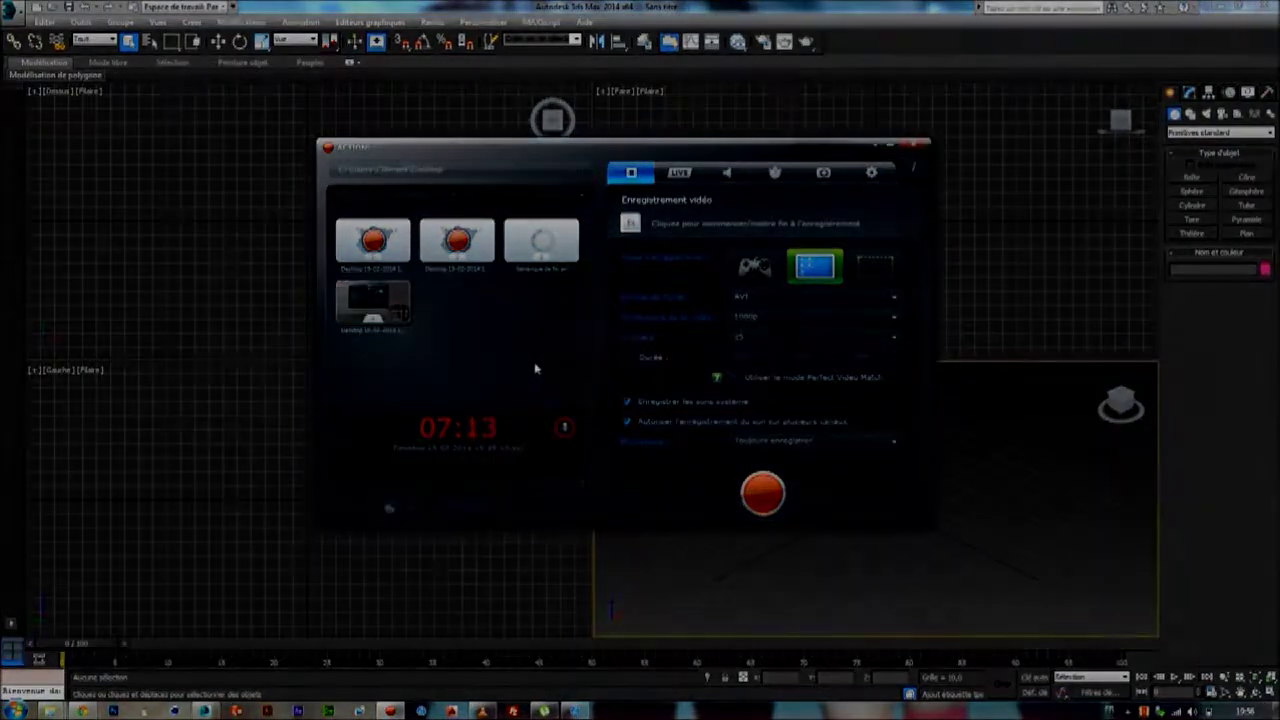